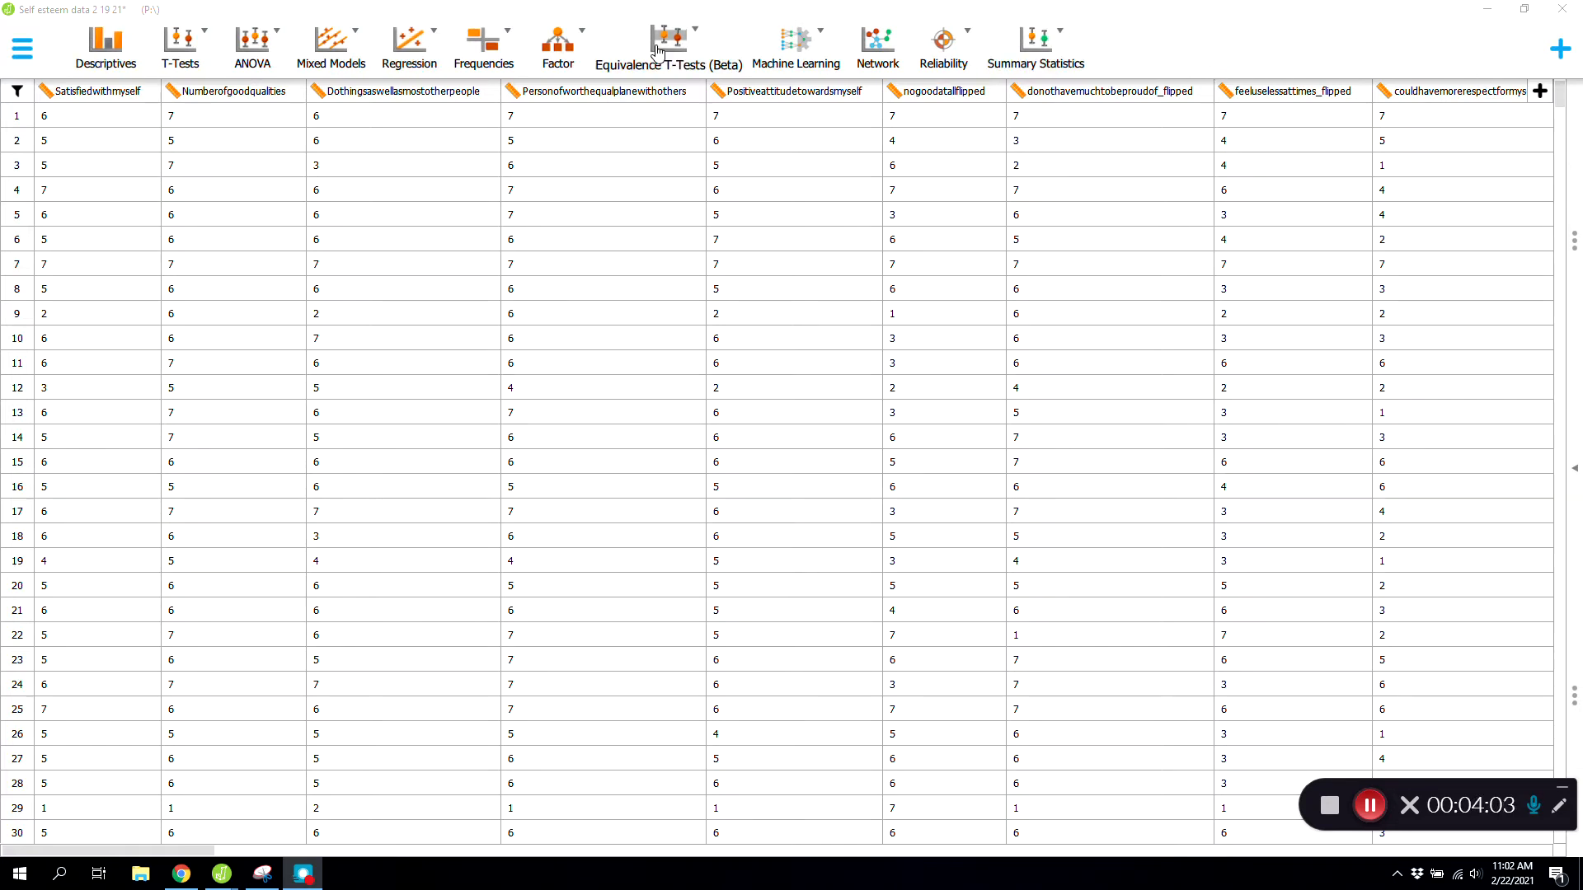
Disable the Equivalence T-Tests (Beta) and Machine Learning modules.
click(1559, 52)
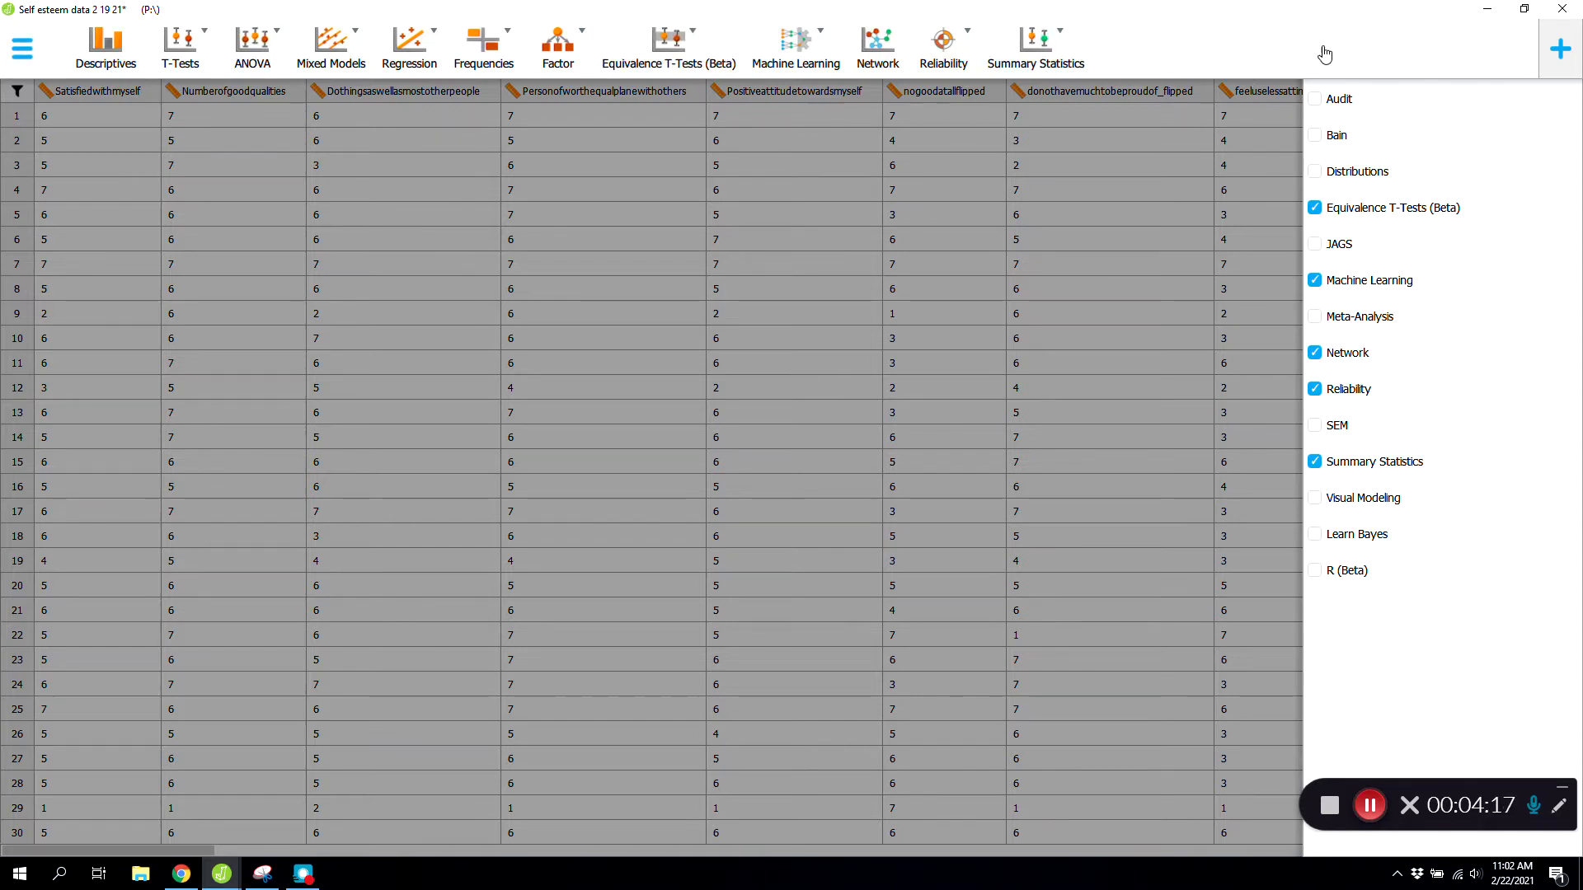
click(1315, 207)
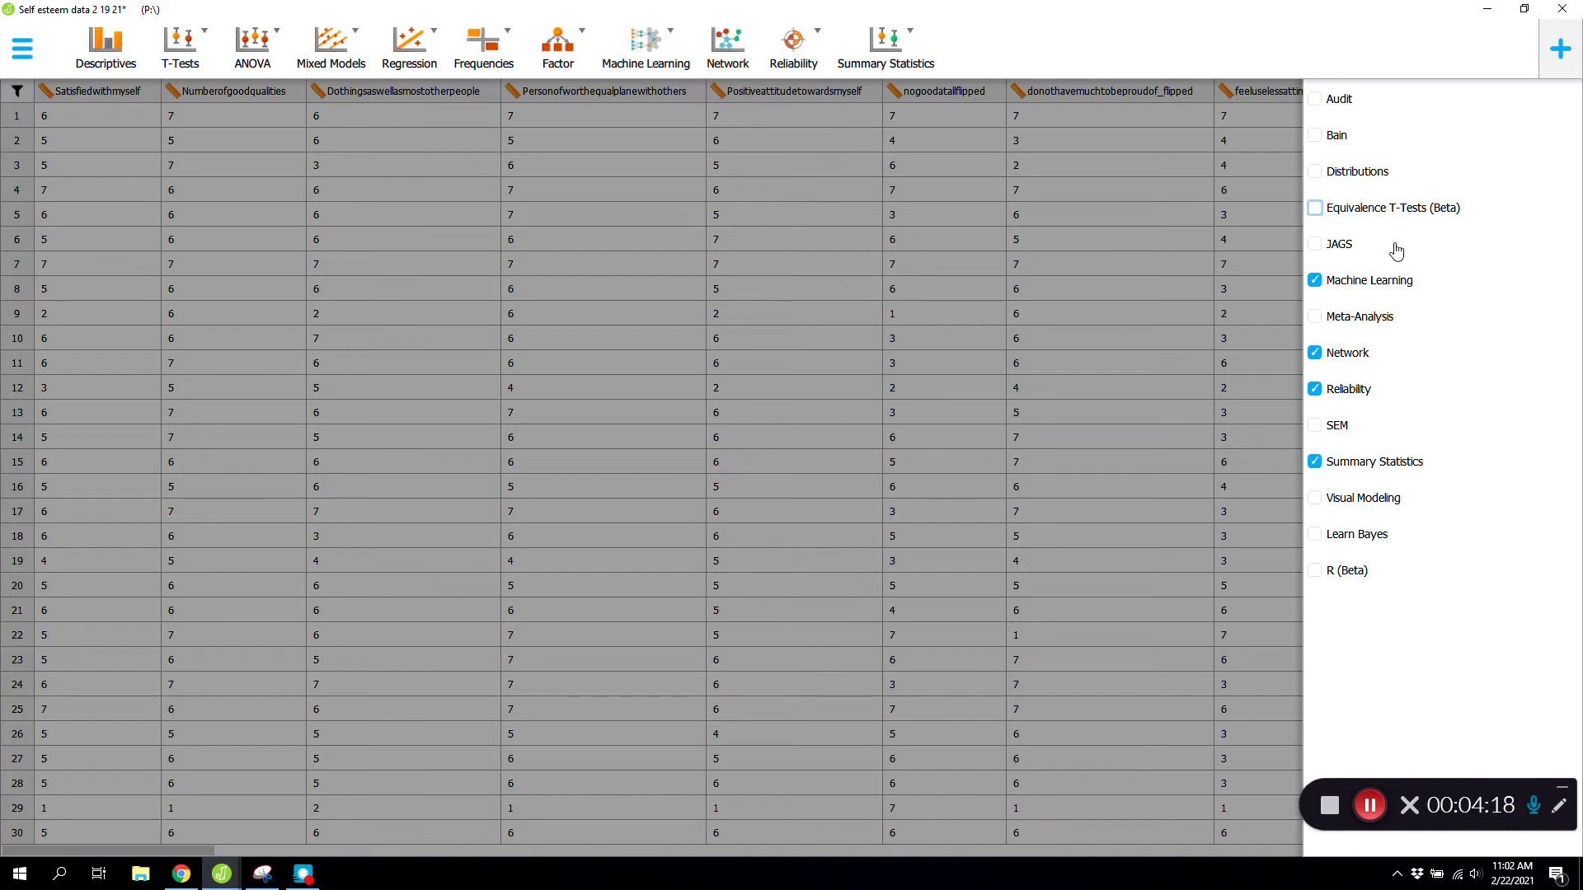
click(1315, 281)
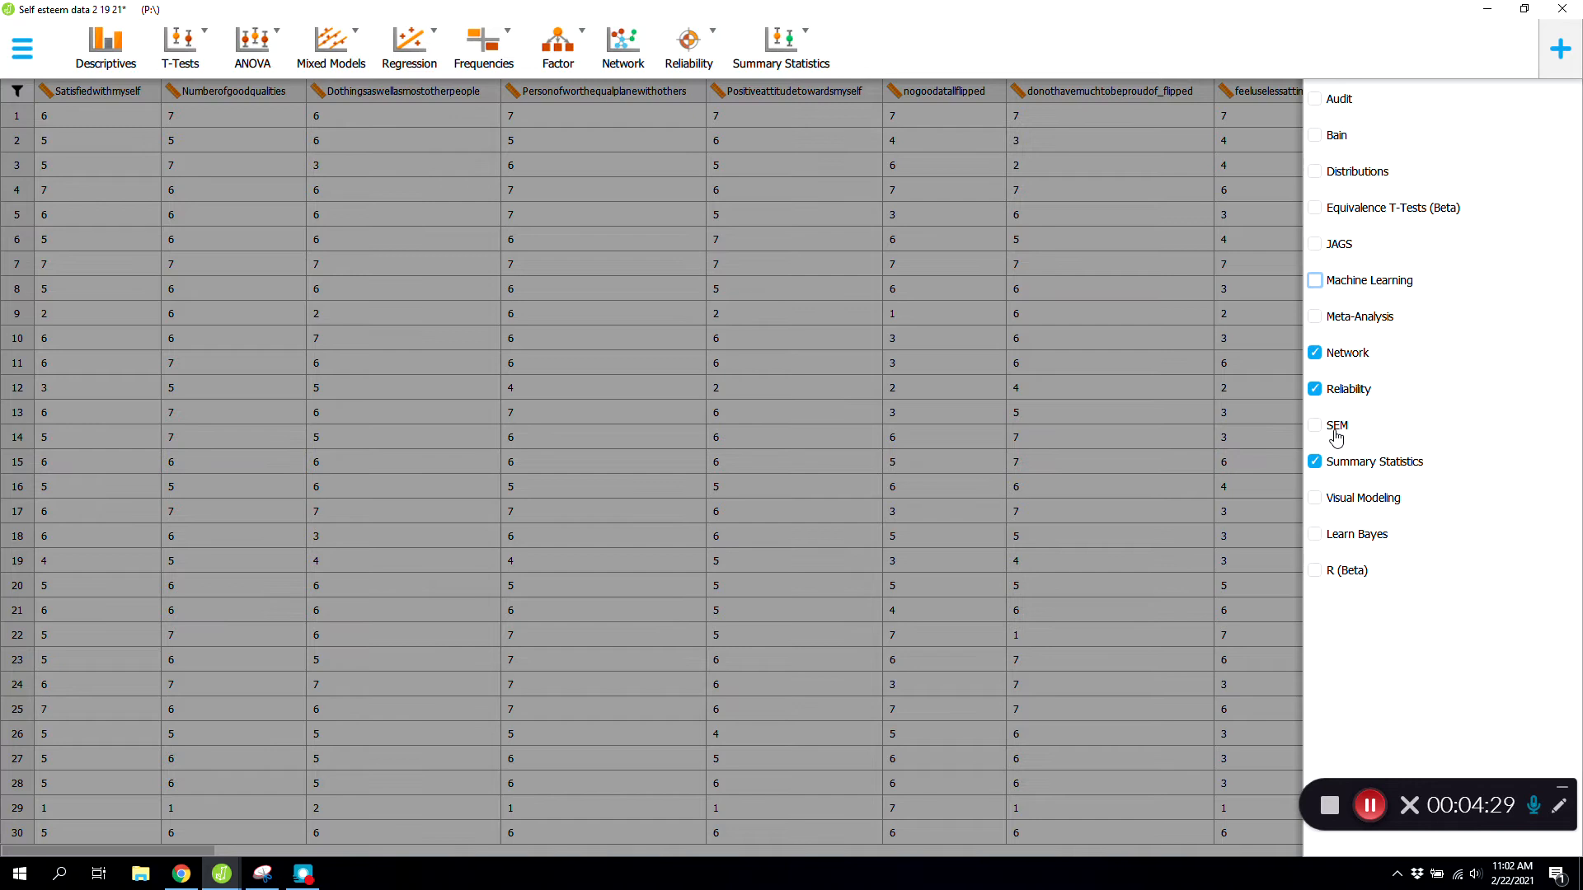
click(1190, 65)
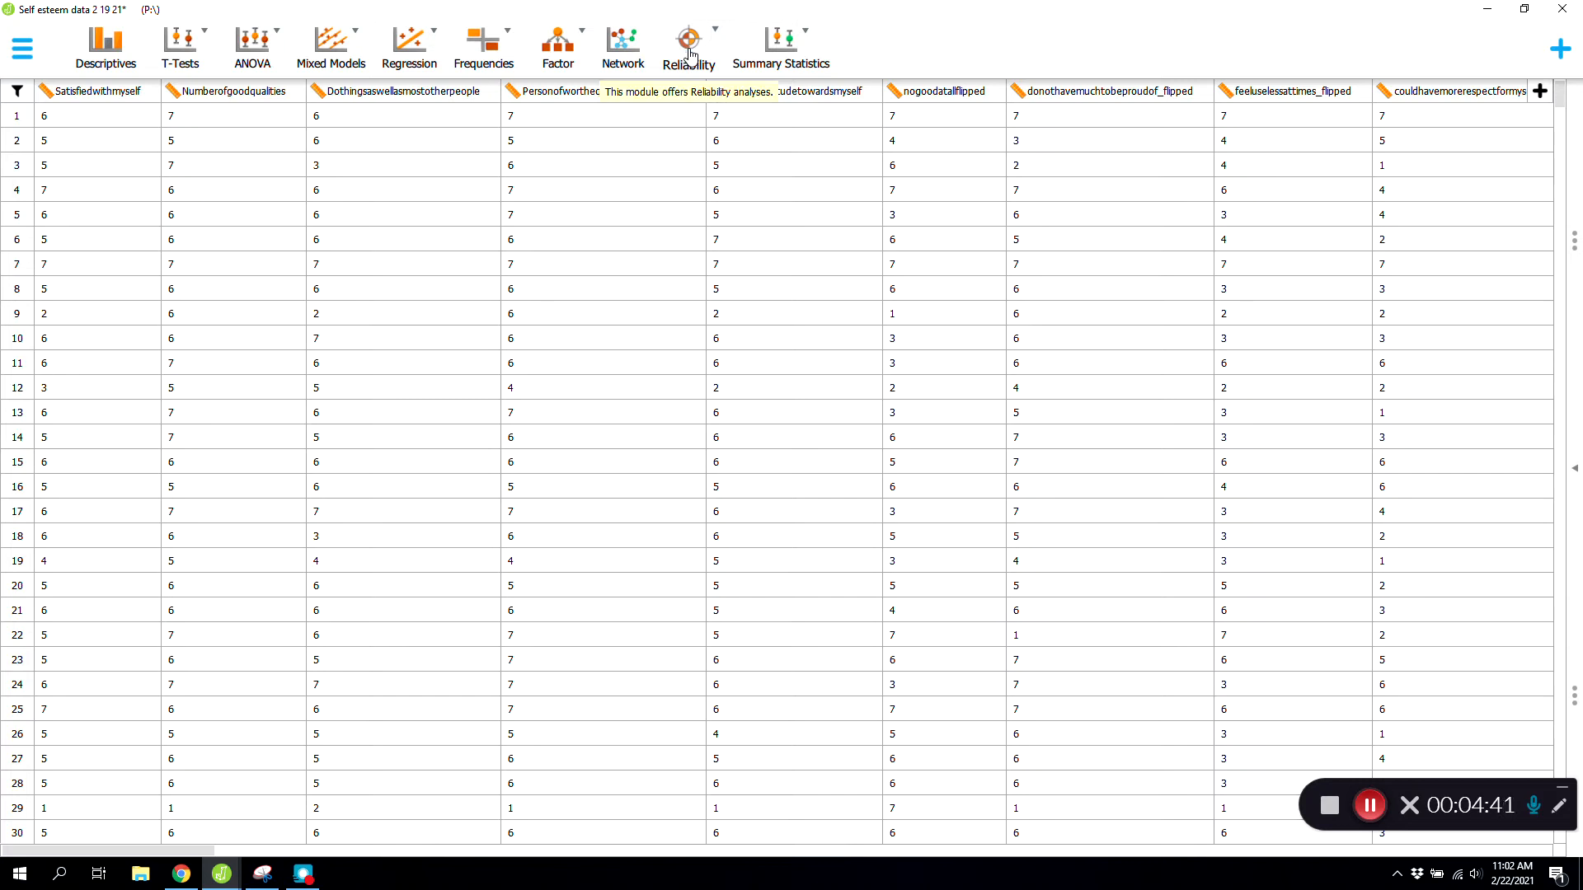
Create a classical Single-Test Reliability Analysis with the items from Incorporateadmirabletraitsfromothersintomyownidentity through Wantpeopletolikemeevenifdontagreeonissues as variables.
click(691, 56)
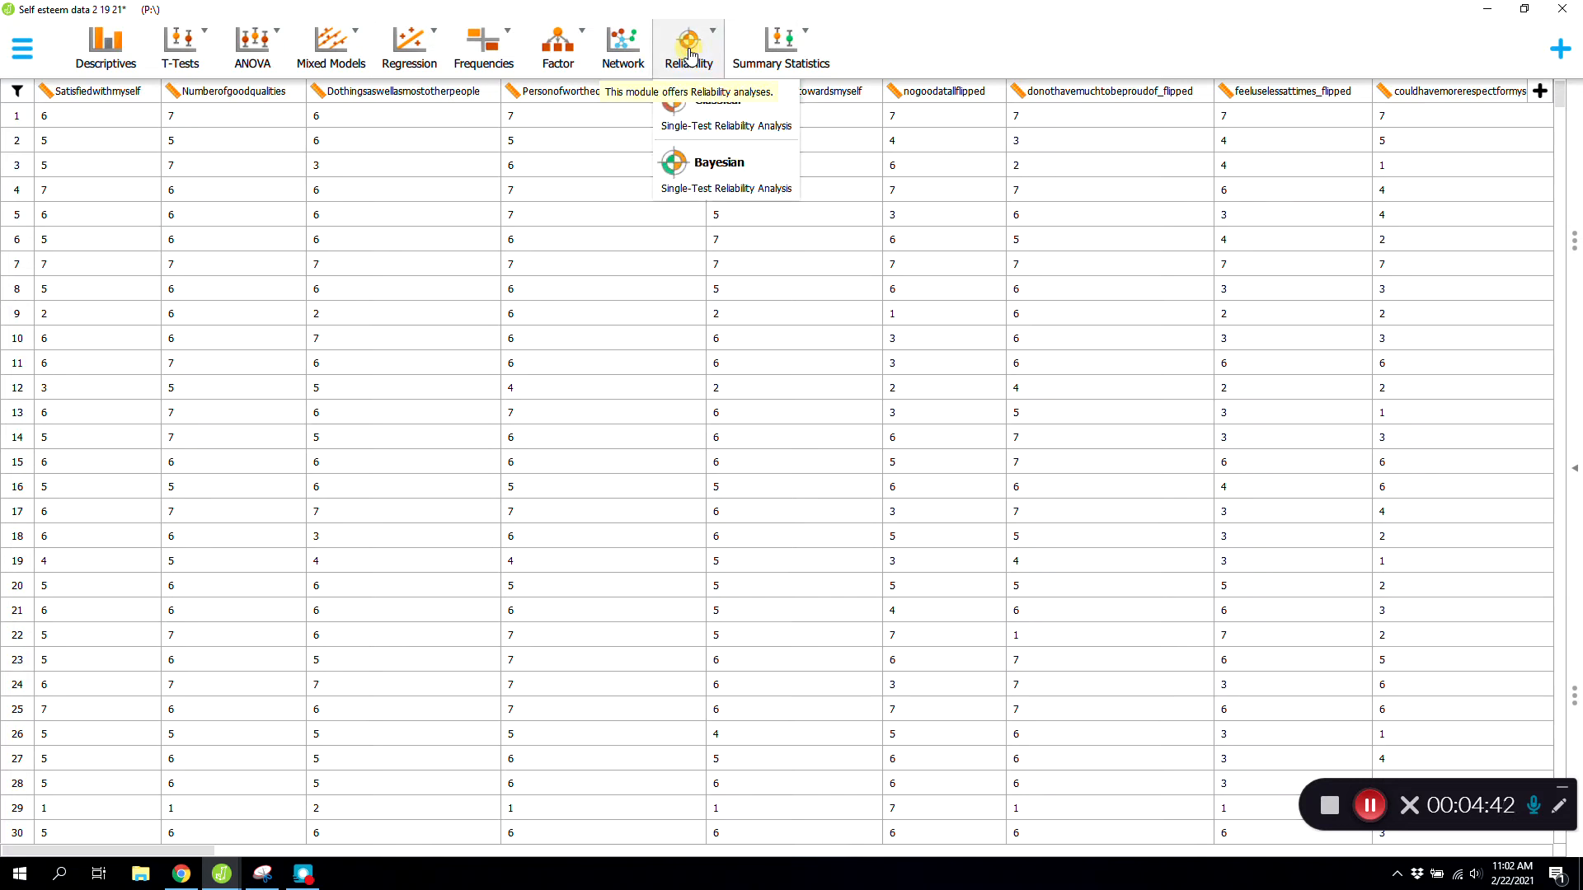
double_click(729, 127)
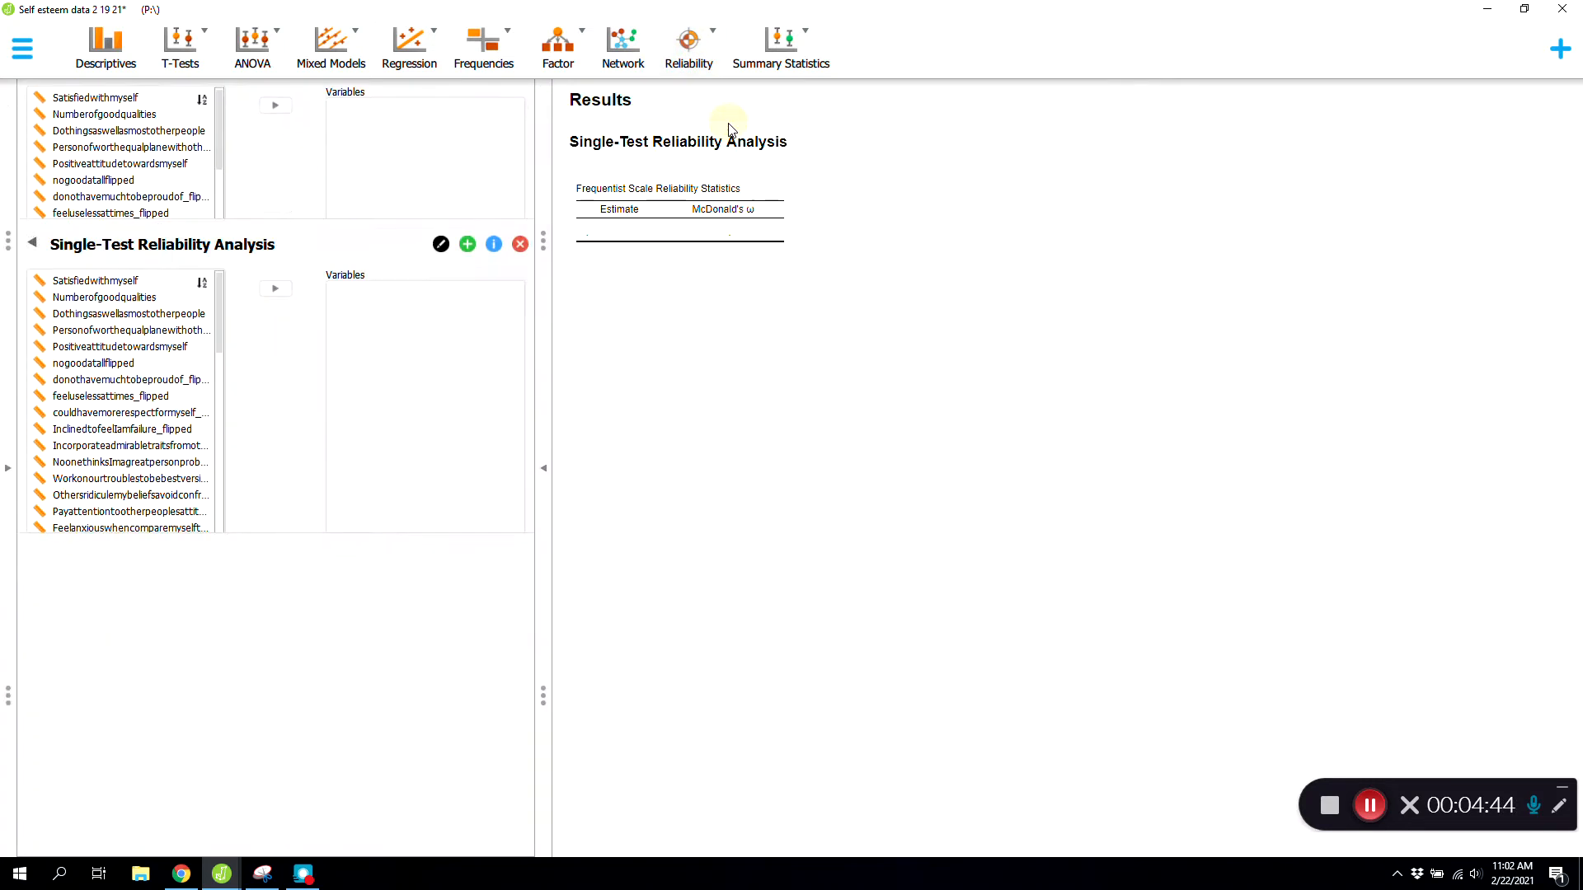
scroll(142, 168, down, 2)
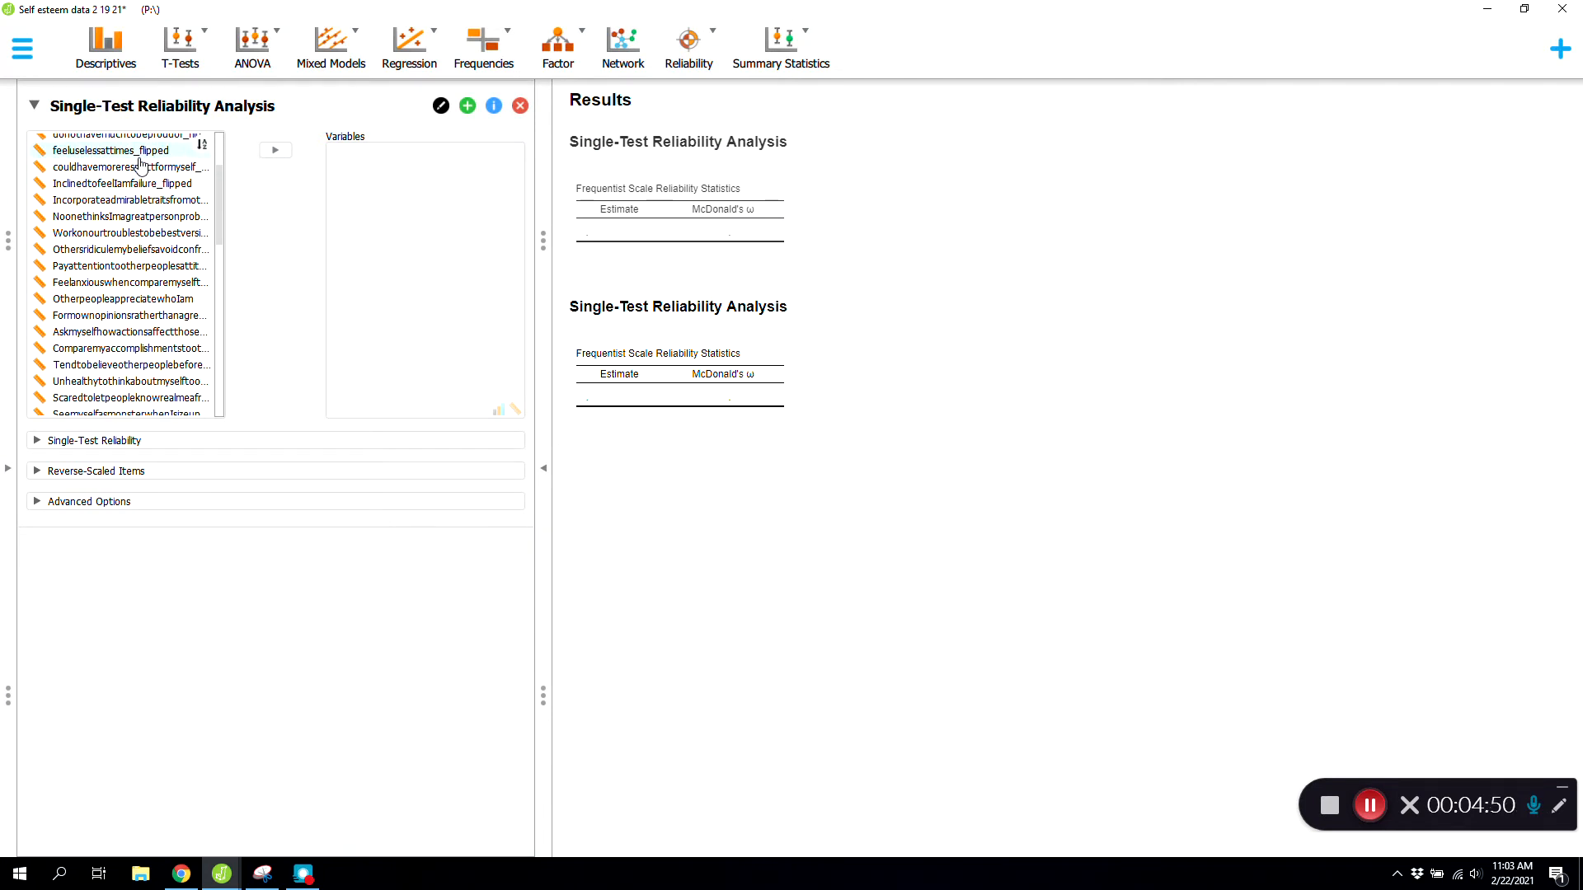
click(152, 202)
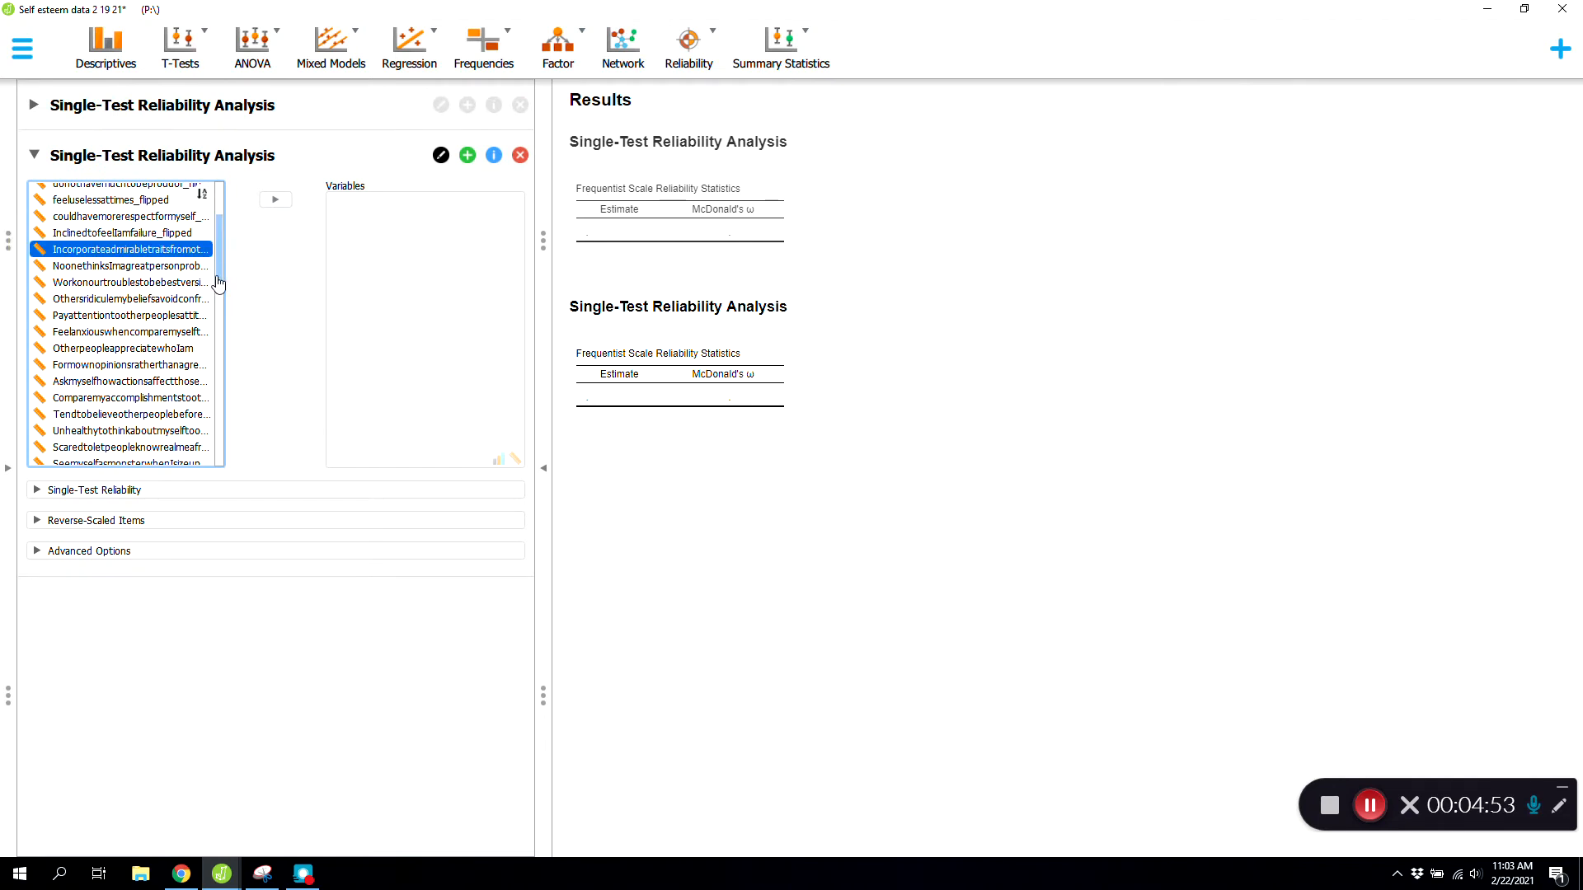
drag(220, 278, 212, 310)
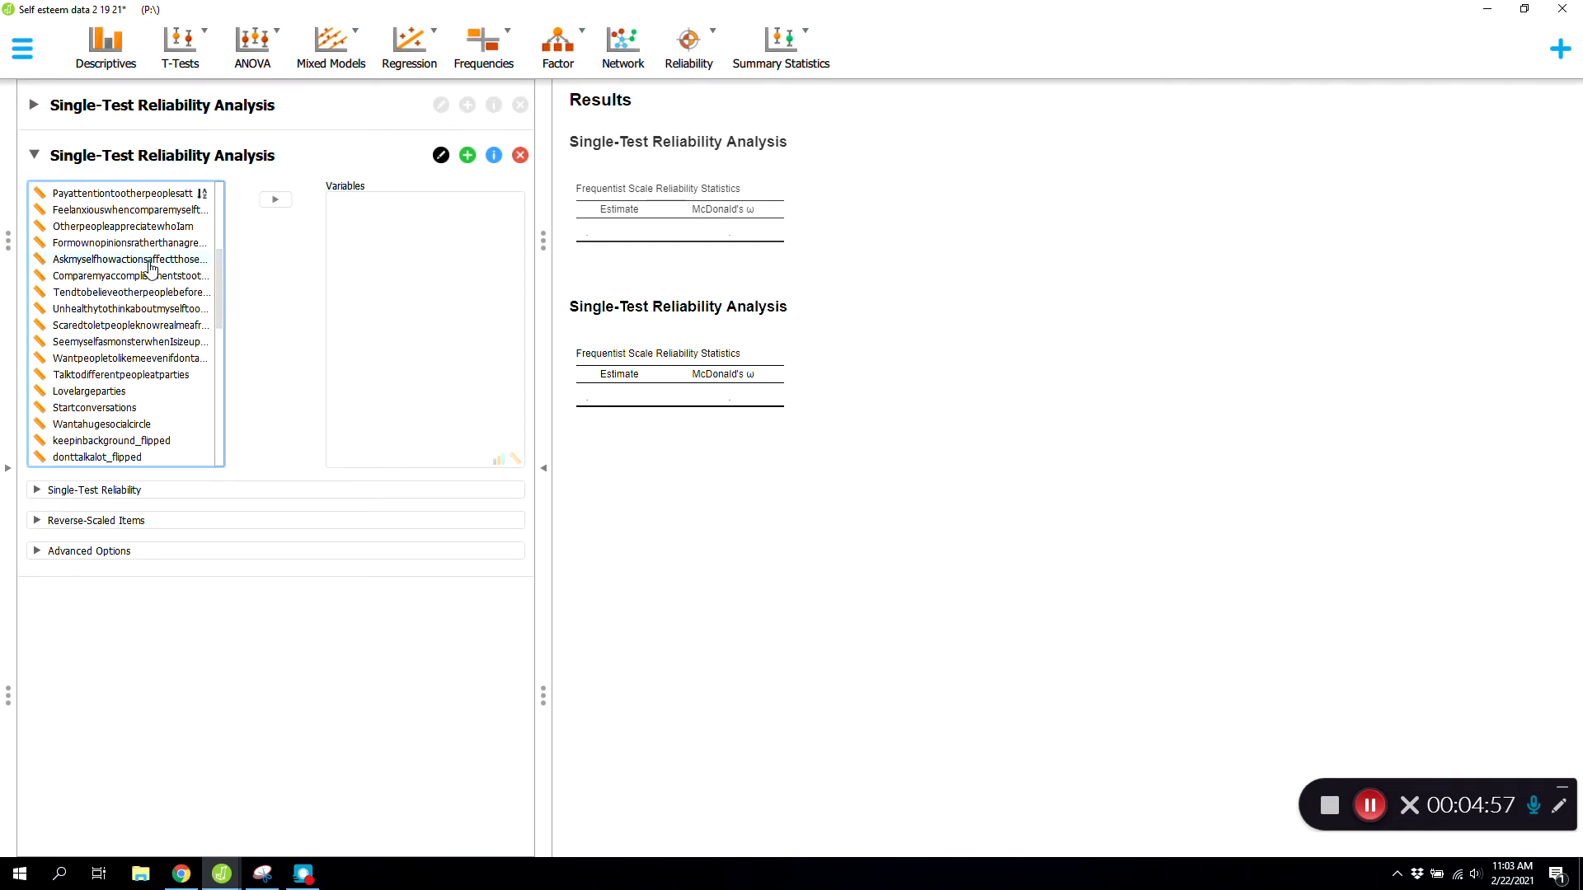
shift+click(148, 366)
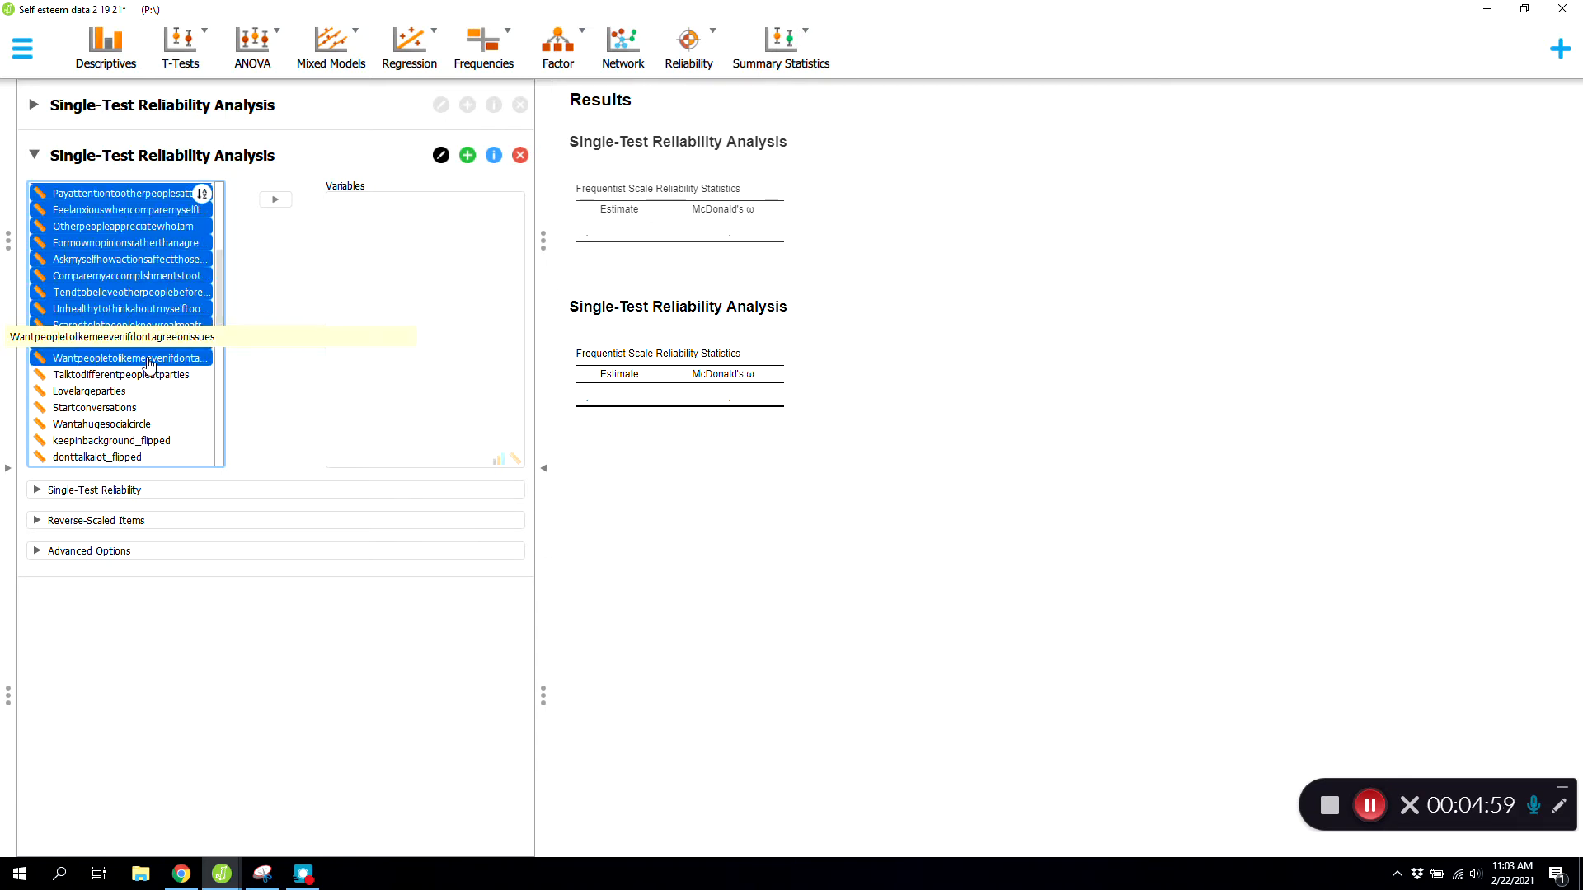
drag(142, 290, 449, 357)
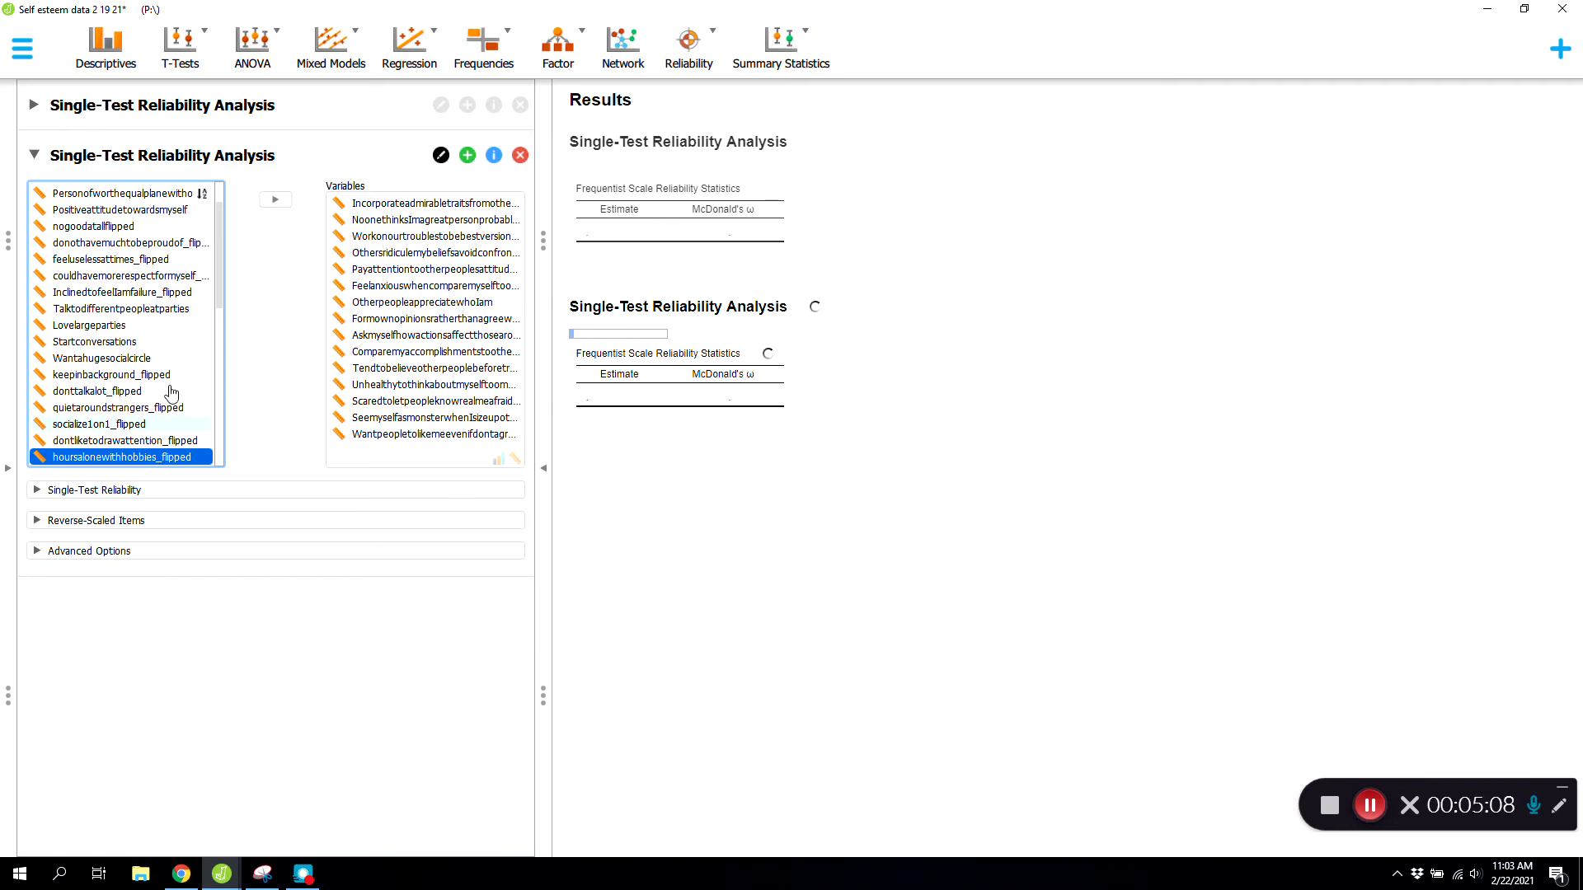
Replace McDonald's ω with Cronbach's α as the scale statistic and include Cronbach's α if item dropped.
click(62, 491)
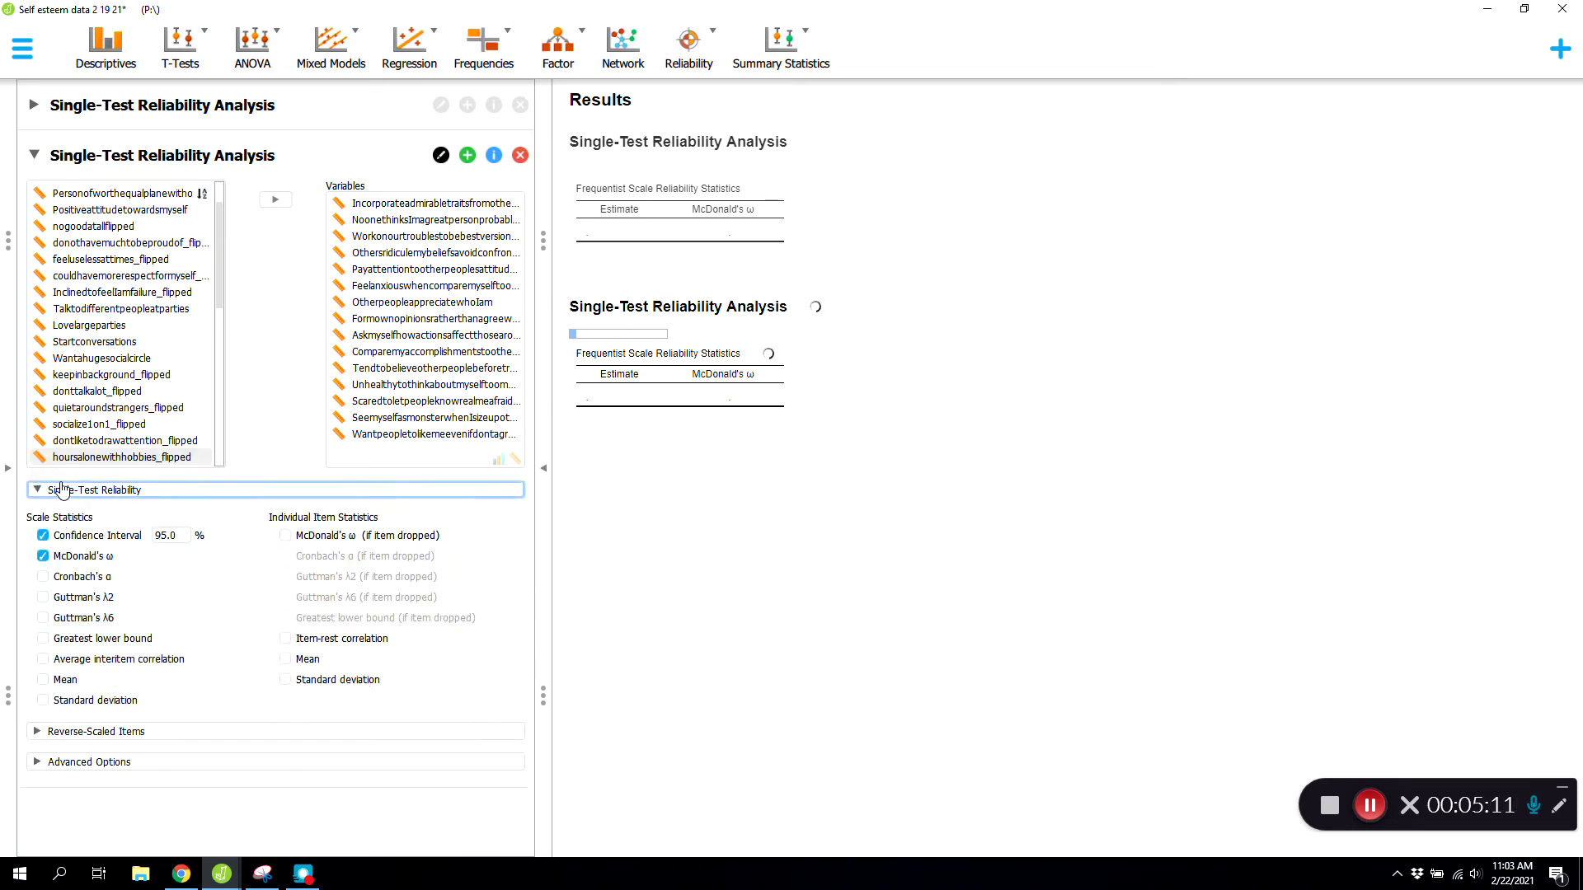
click(42, 506)
click(43, 577)
click(284, 558)
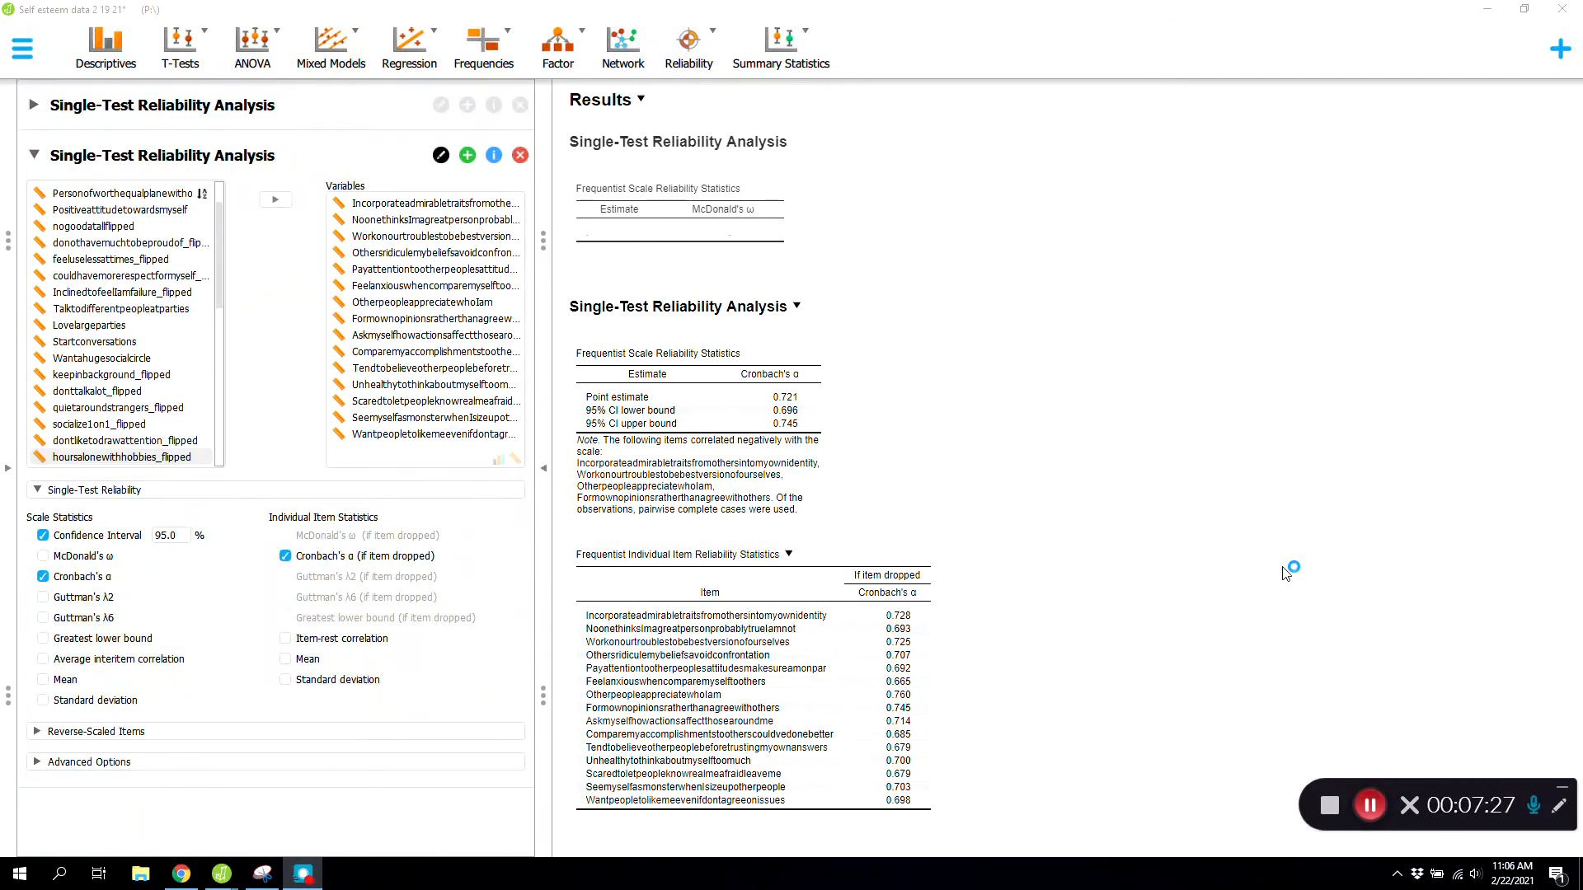
Remove OtherpeopleappreciatewhoIam, Formownopinionsratherthanagreewithothers and Incorporateadmirabletraitsfromothersintomyownidentity from the reliability analysis variables.
drag(421, 302, 133, 289)
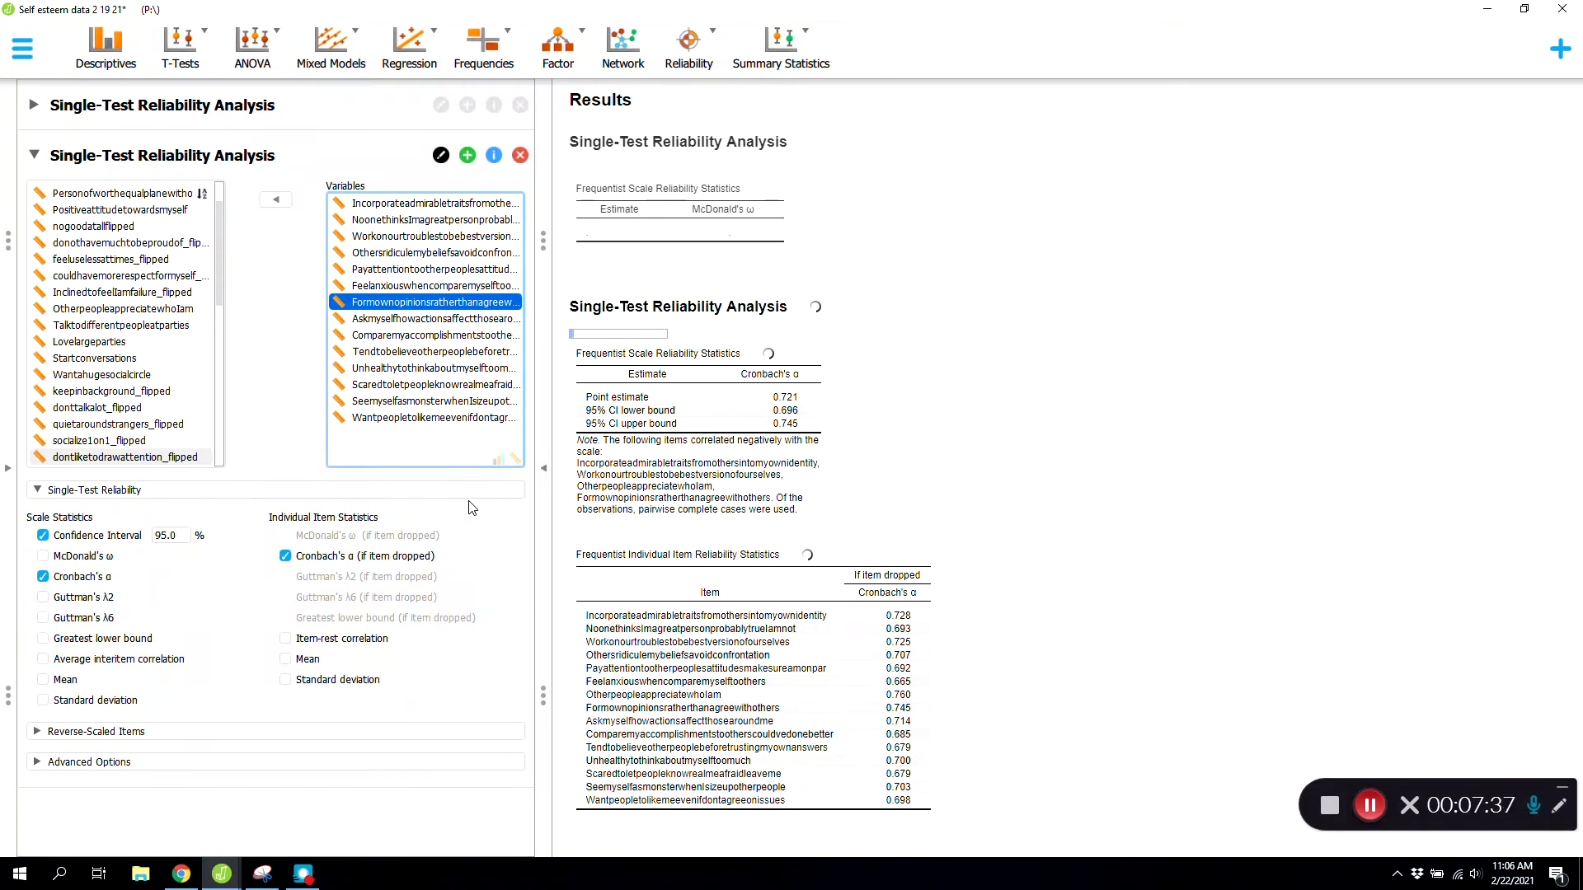
click(1378, 814)
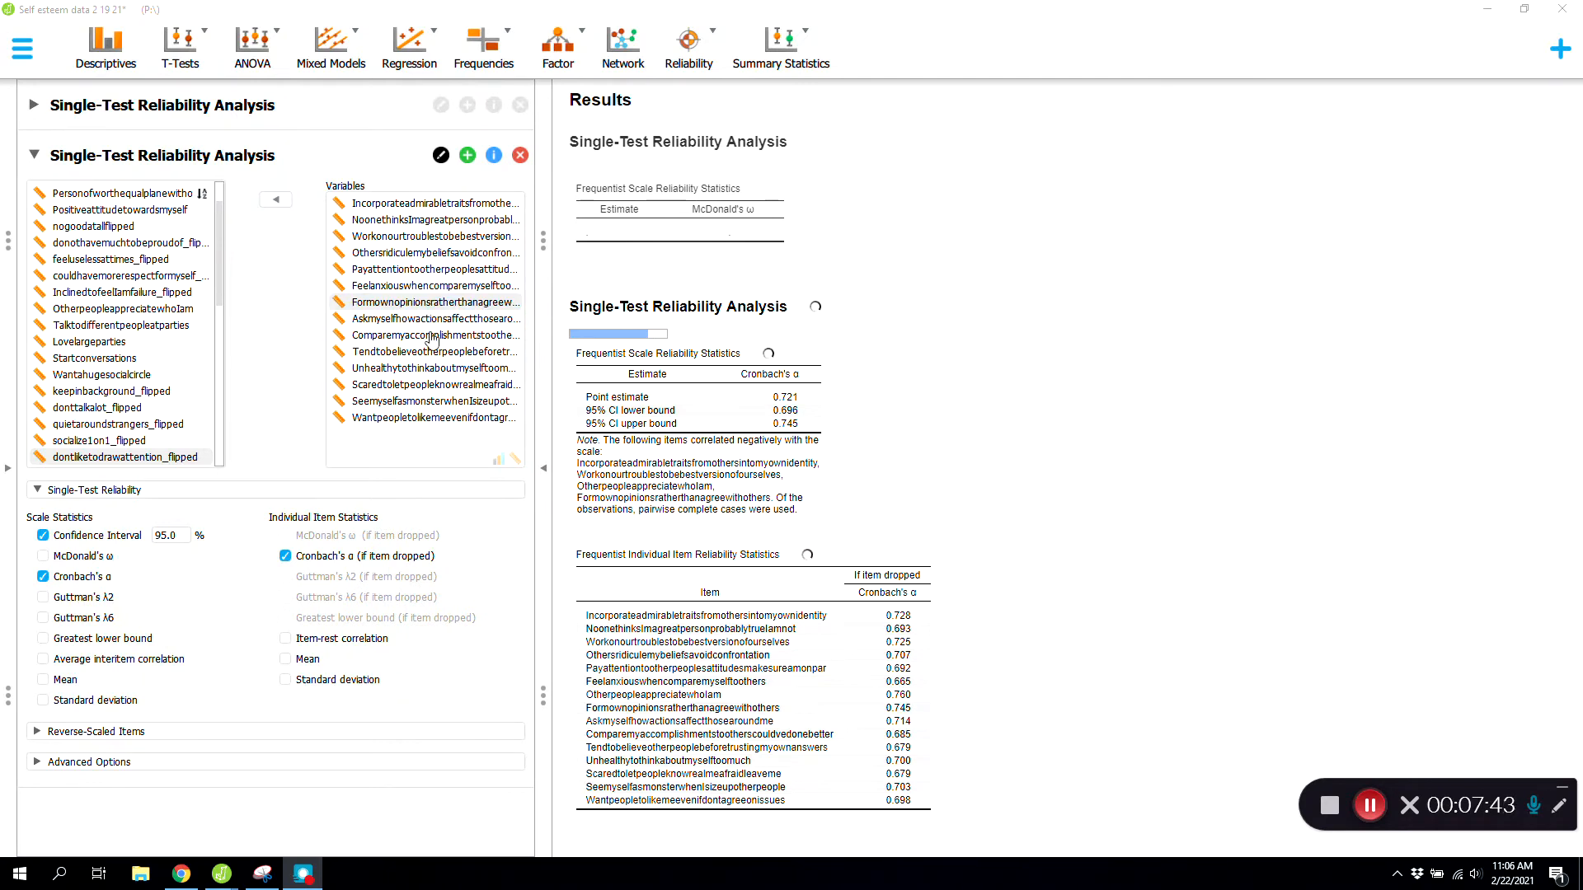
drag(435, 303, 125, 296)
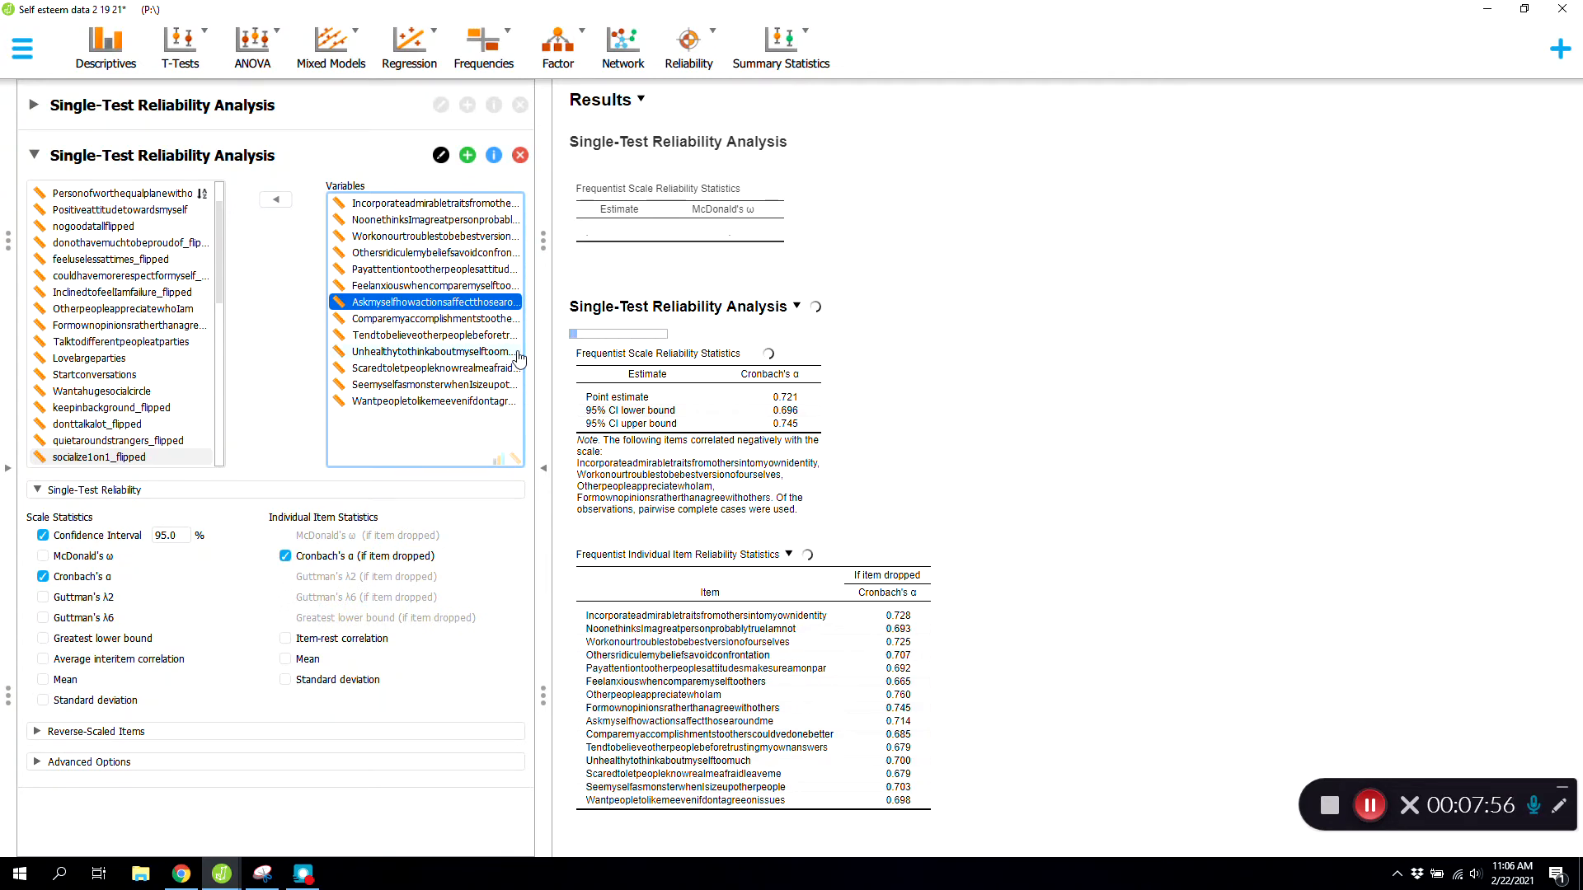
drag(403, 210, 154, 213)
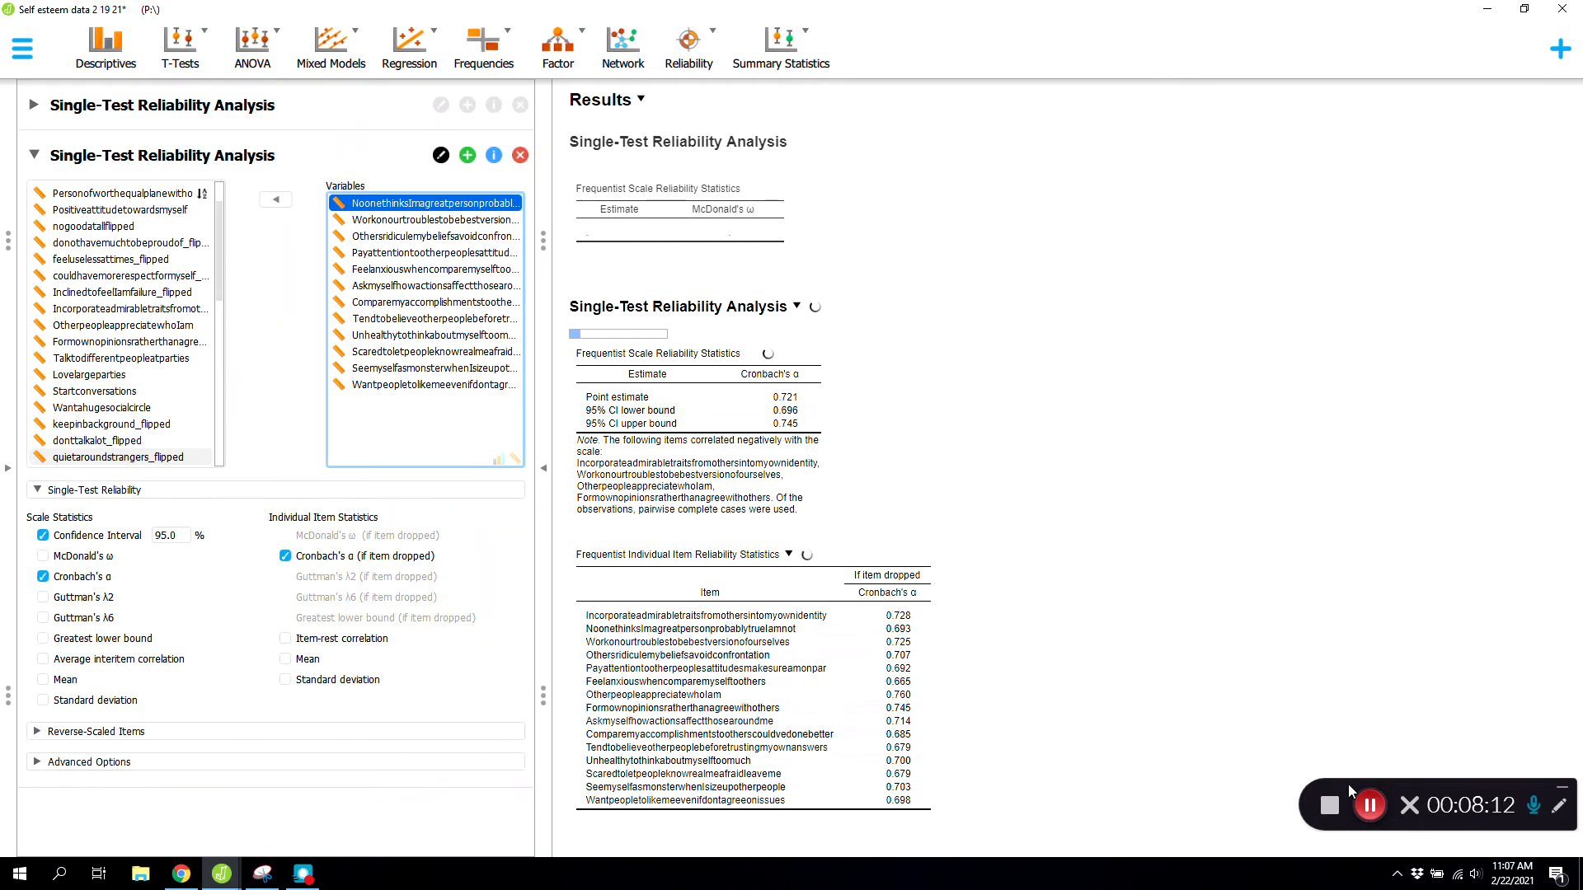
click(1369, 806)
click(1369, 805)
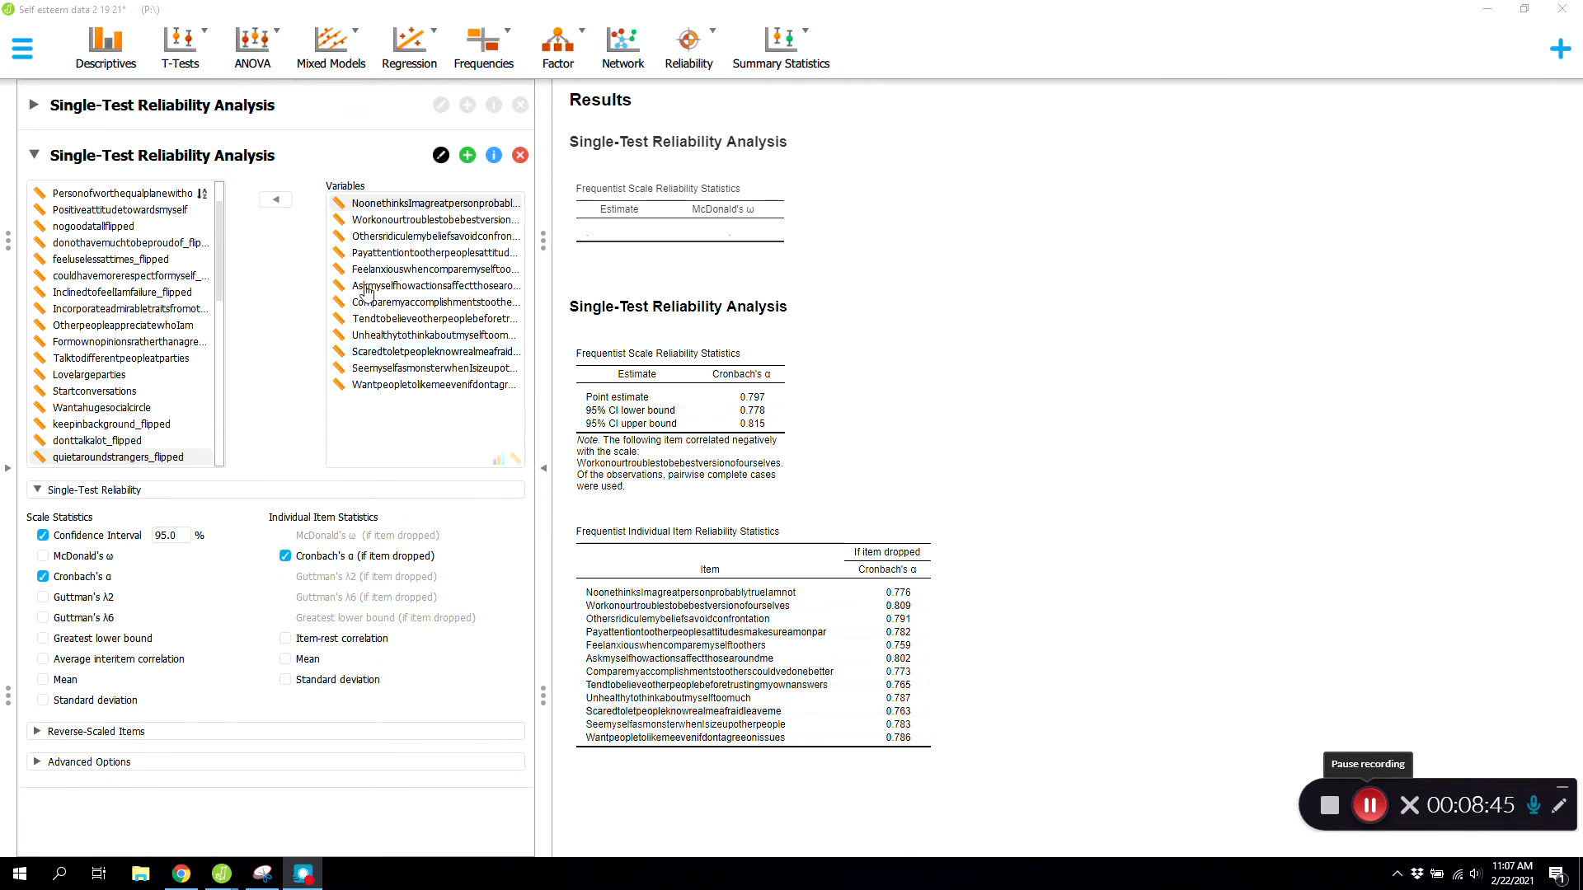
Remove Workonourtroublestobebestversionofourselves and Askmyselfhowactionsaffectthosearoundme from the reliability analysis variables.
drag(377, 220, 128, 233)
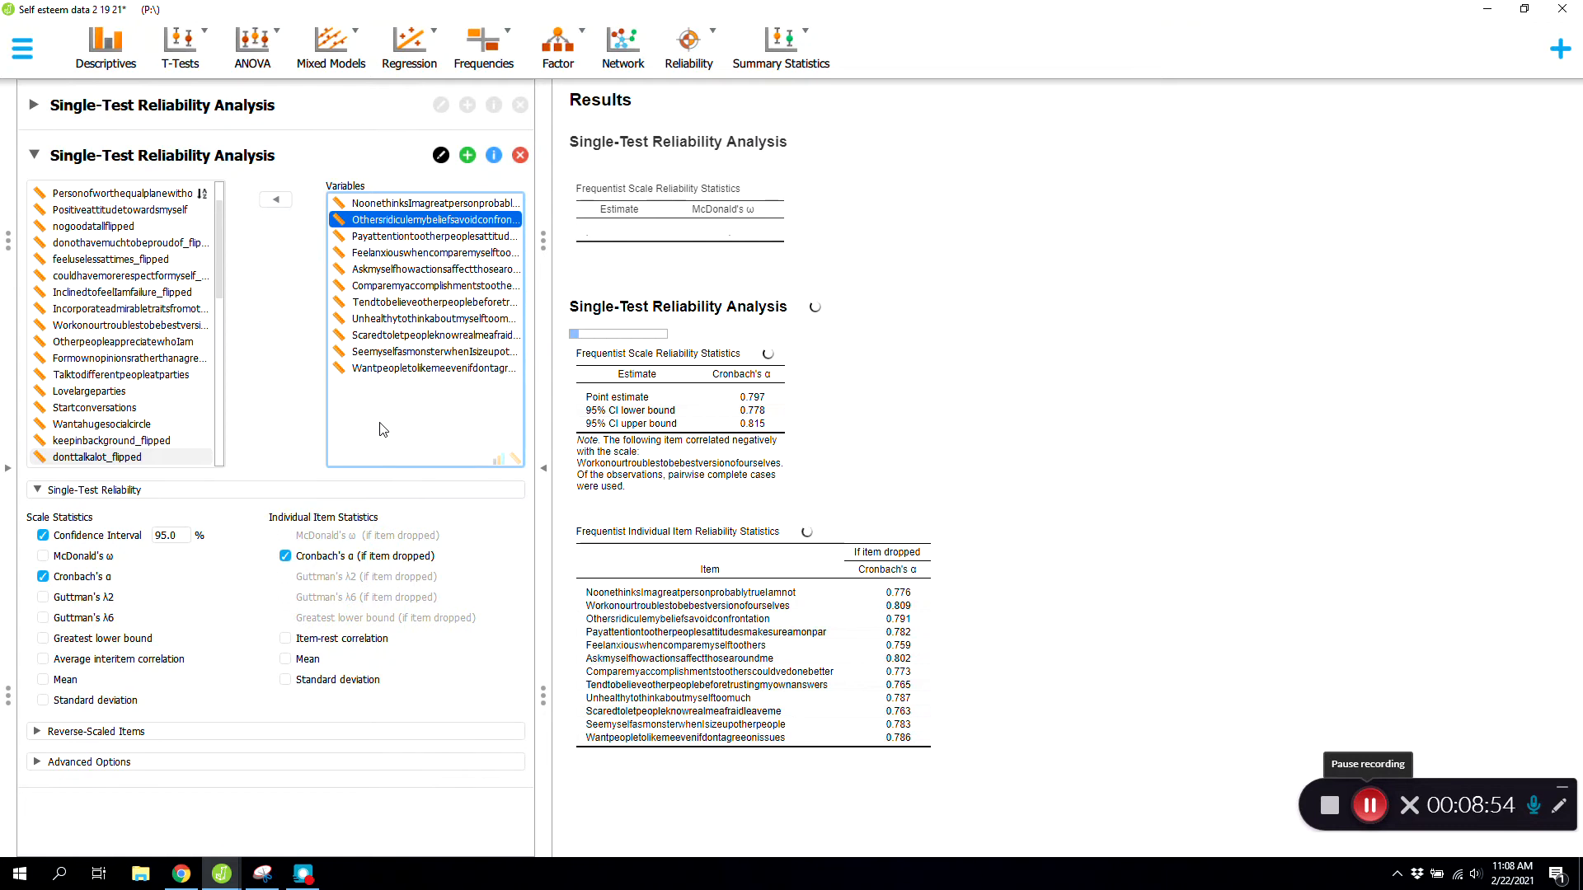
click(1370, 806)
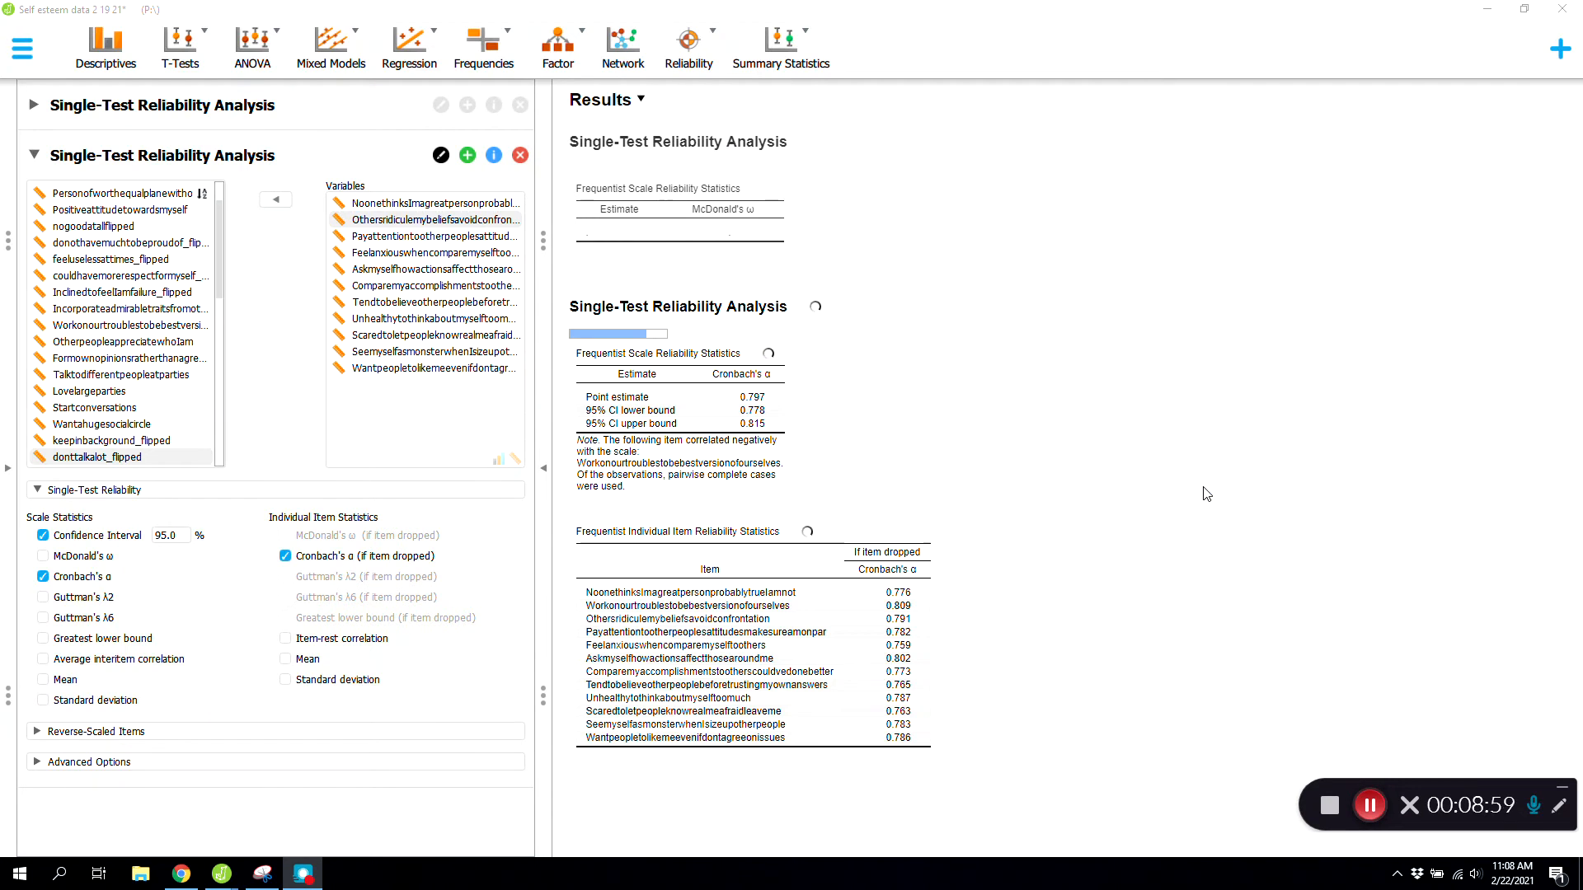
click(383, 272)
drag(382, 272, 113, 252)
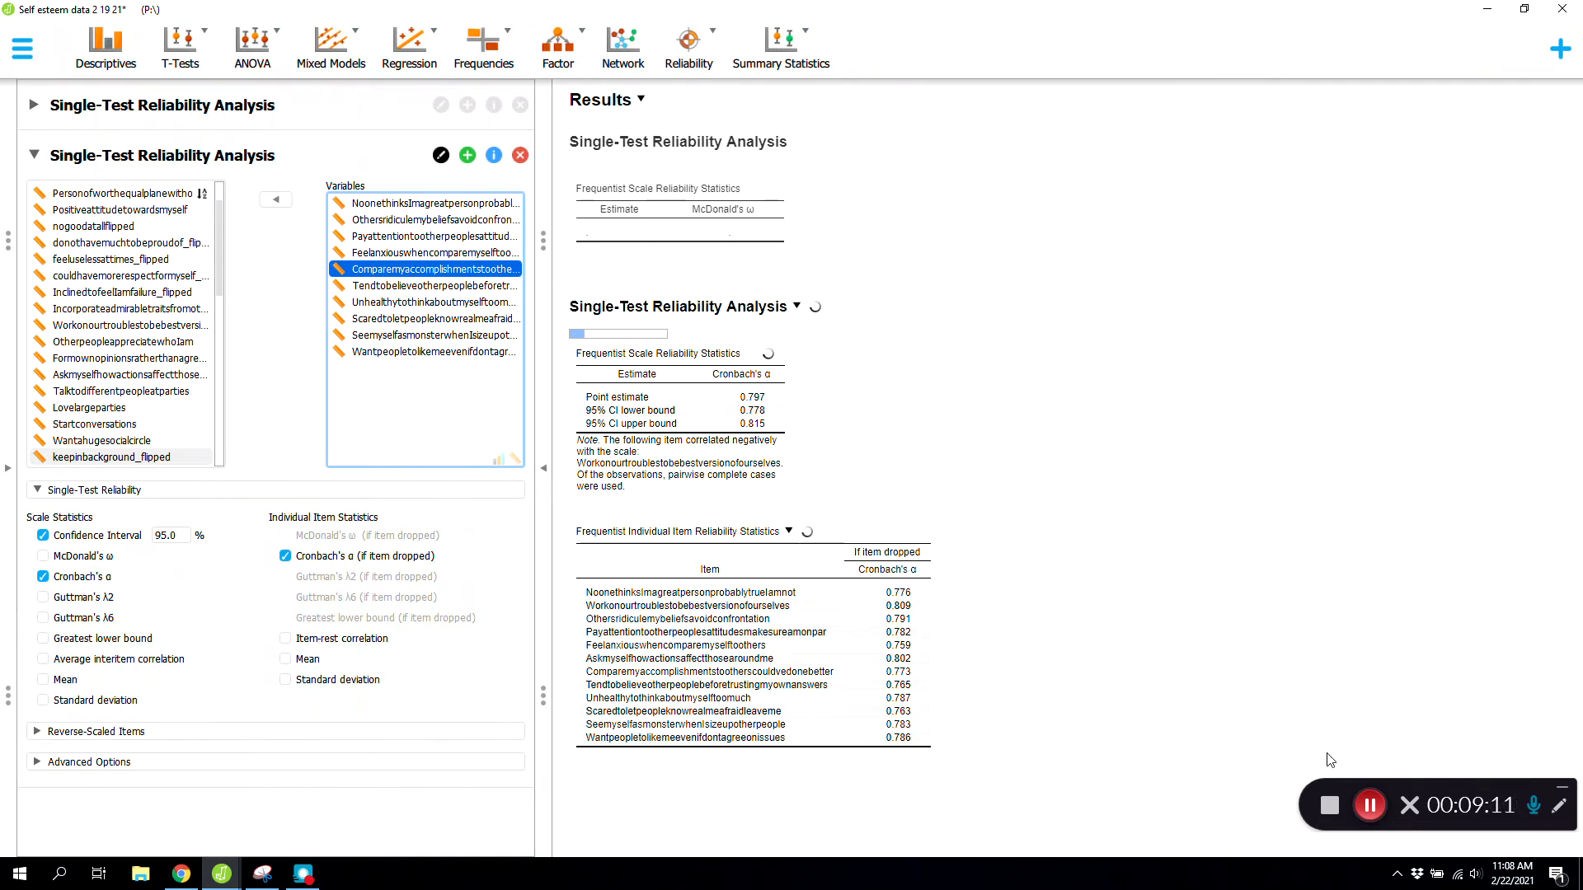
click(1370, 806)
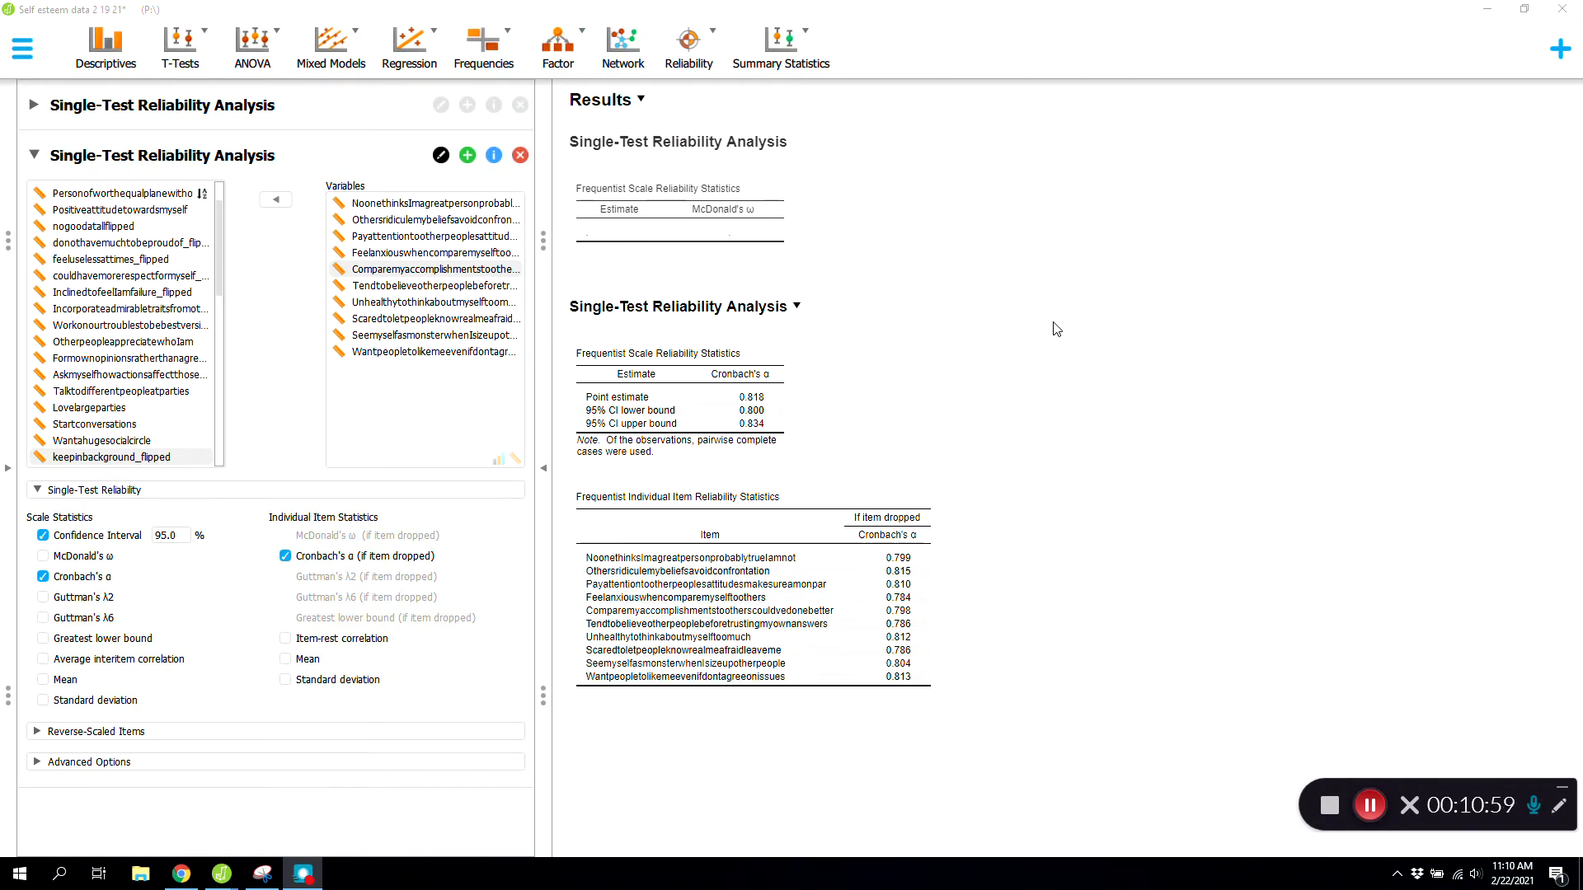
click(1372, 809)
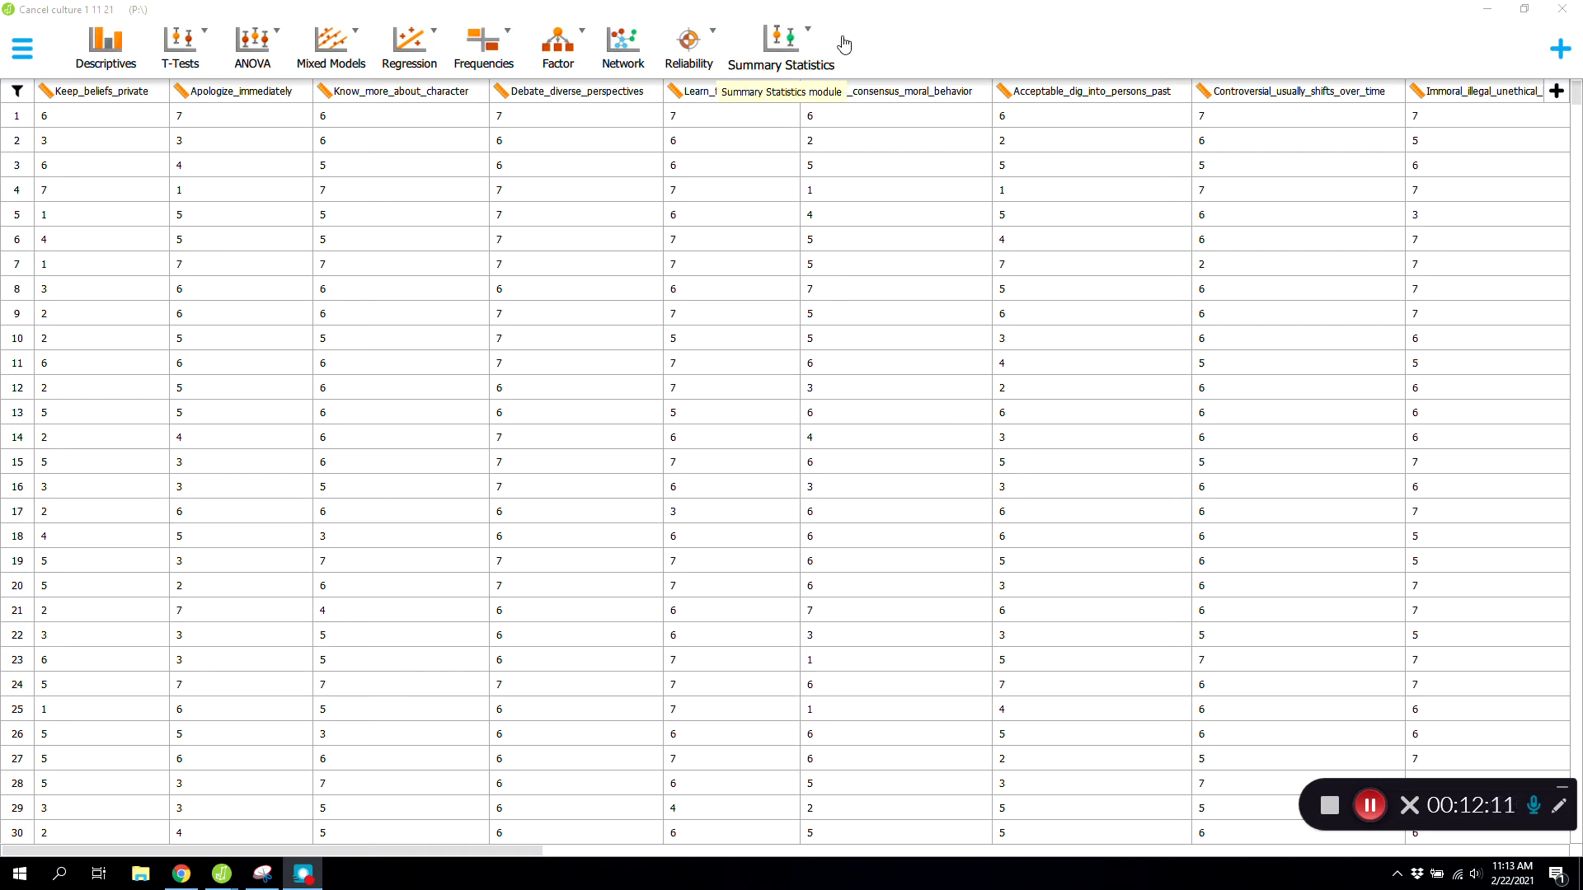
Create a classical Correlation analysis with the ten items from Keep_beliefs_private through Critical_thinking_essential_component as variables.
click(404, 70)
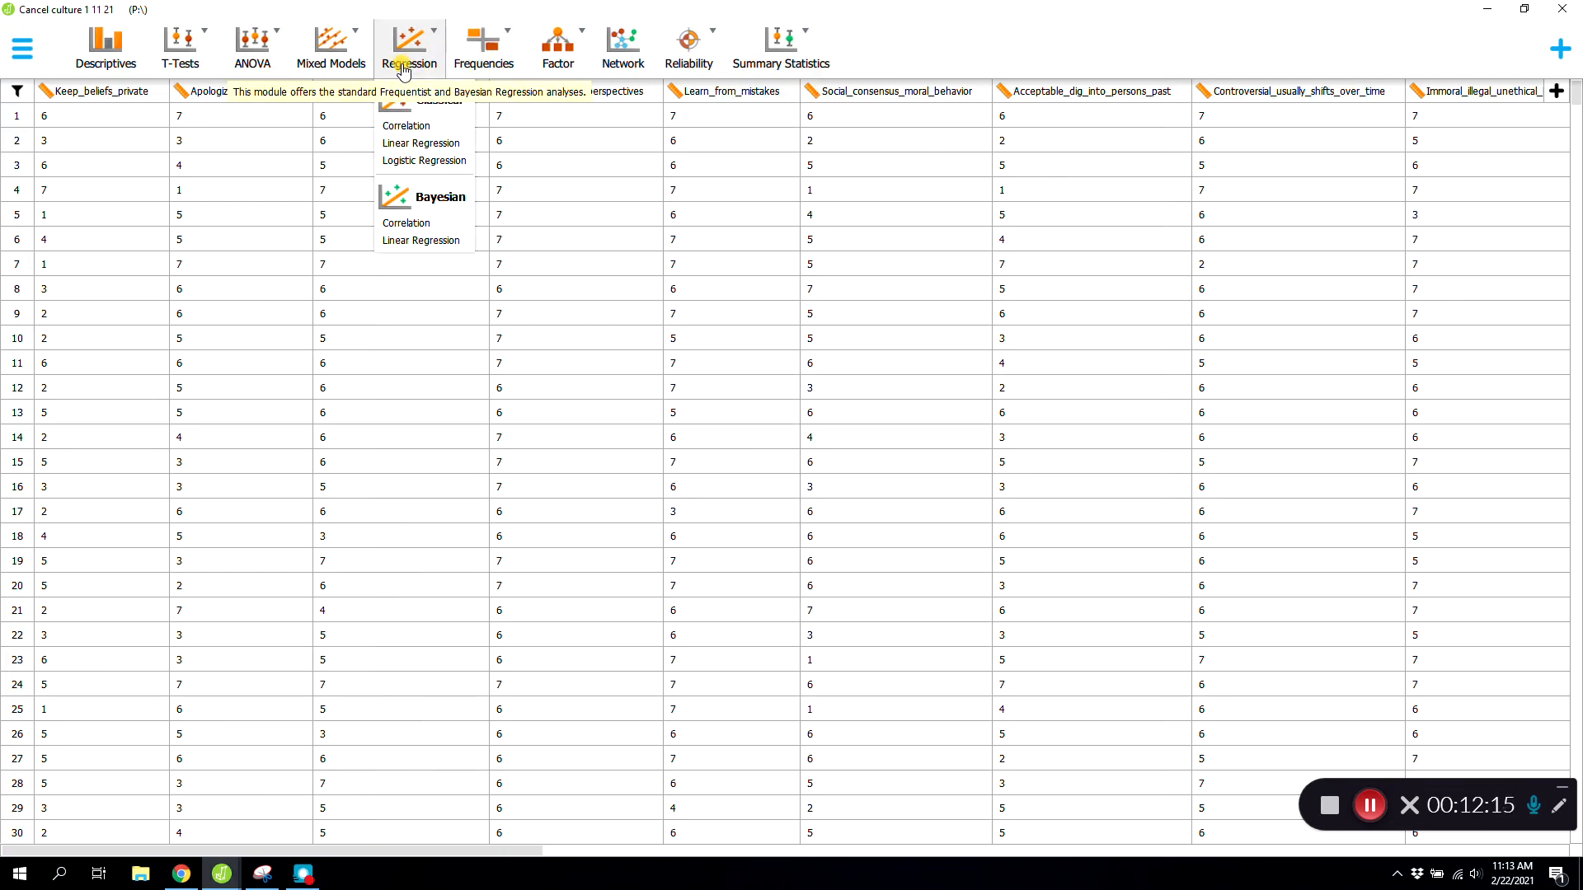
click(410, 132)
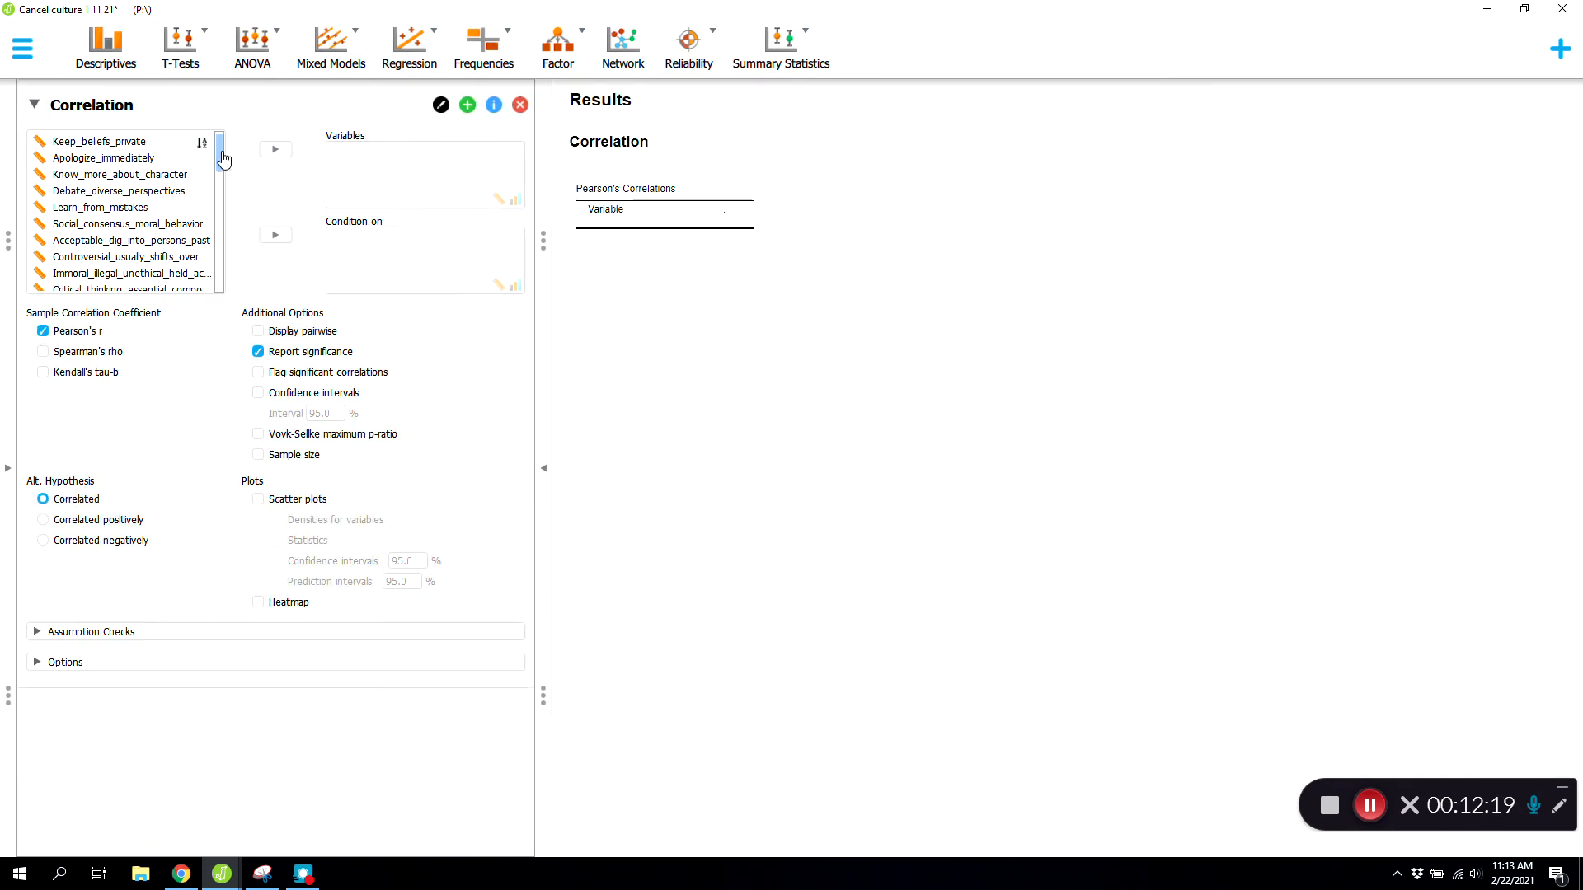
mouse_move(216, 163)
mouse_down()
mouse_move(215, 201)
mouse_move(215, 149)
mouse_up()
click(133, 143)
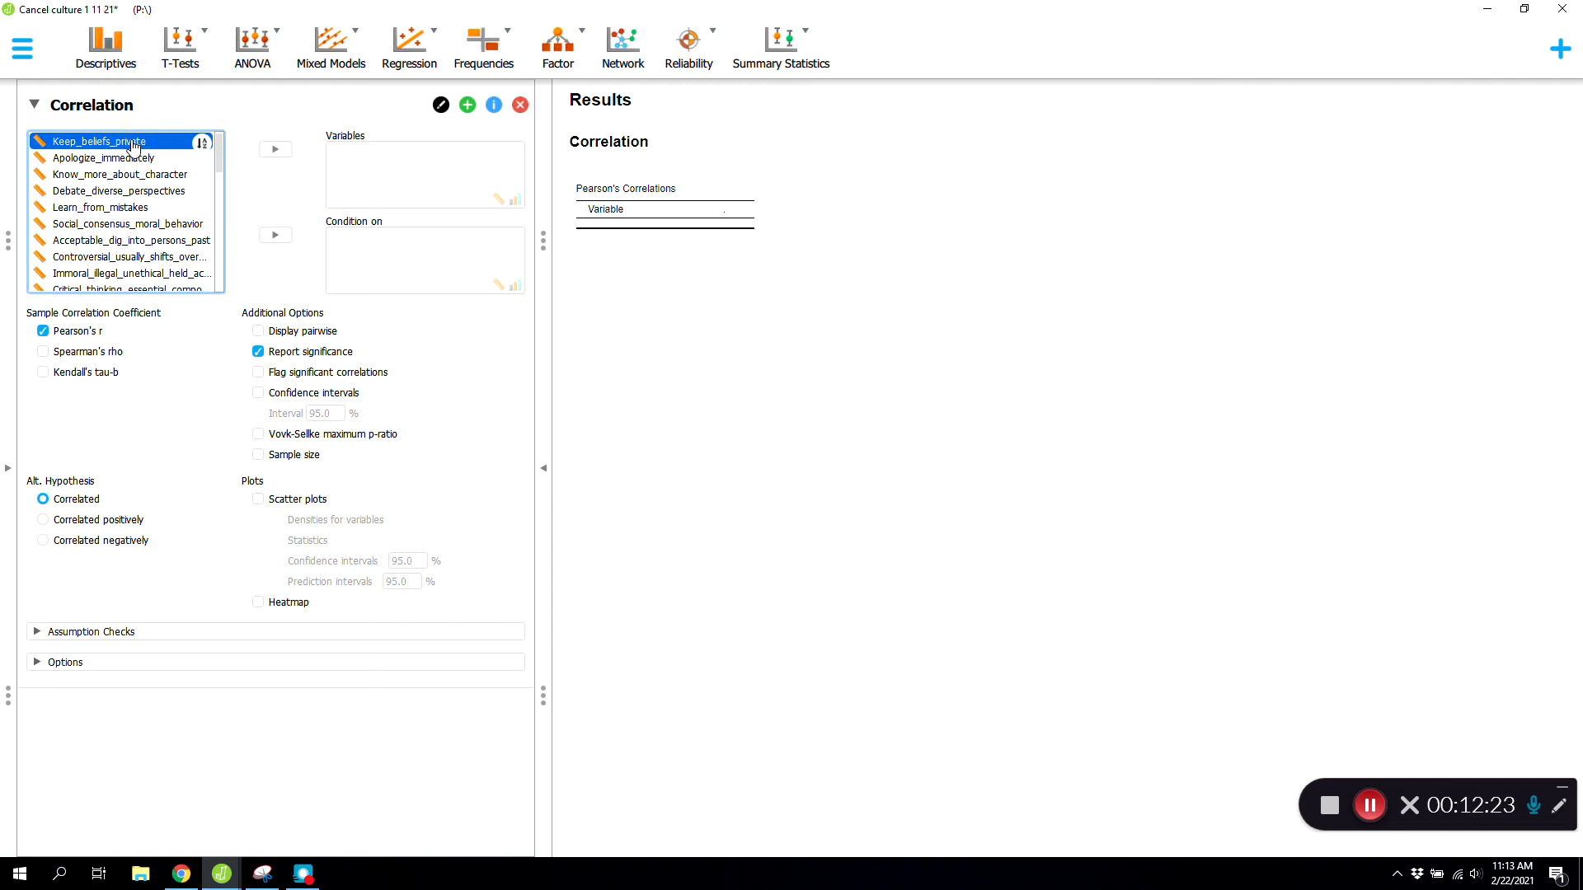
scroll(218, 172, down, 1)
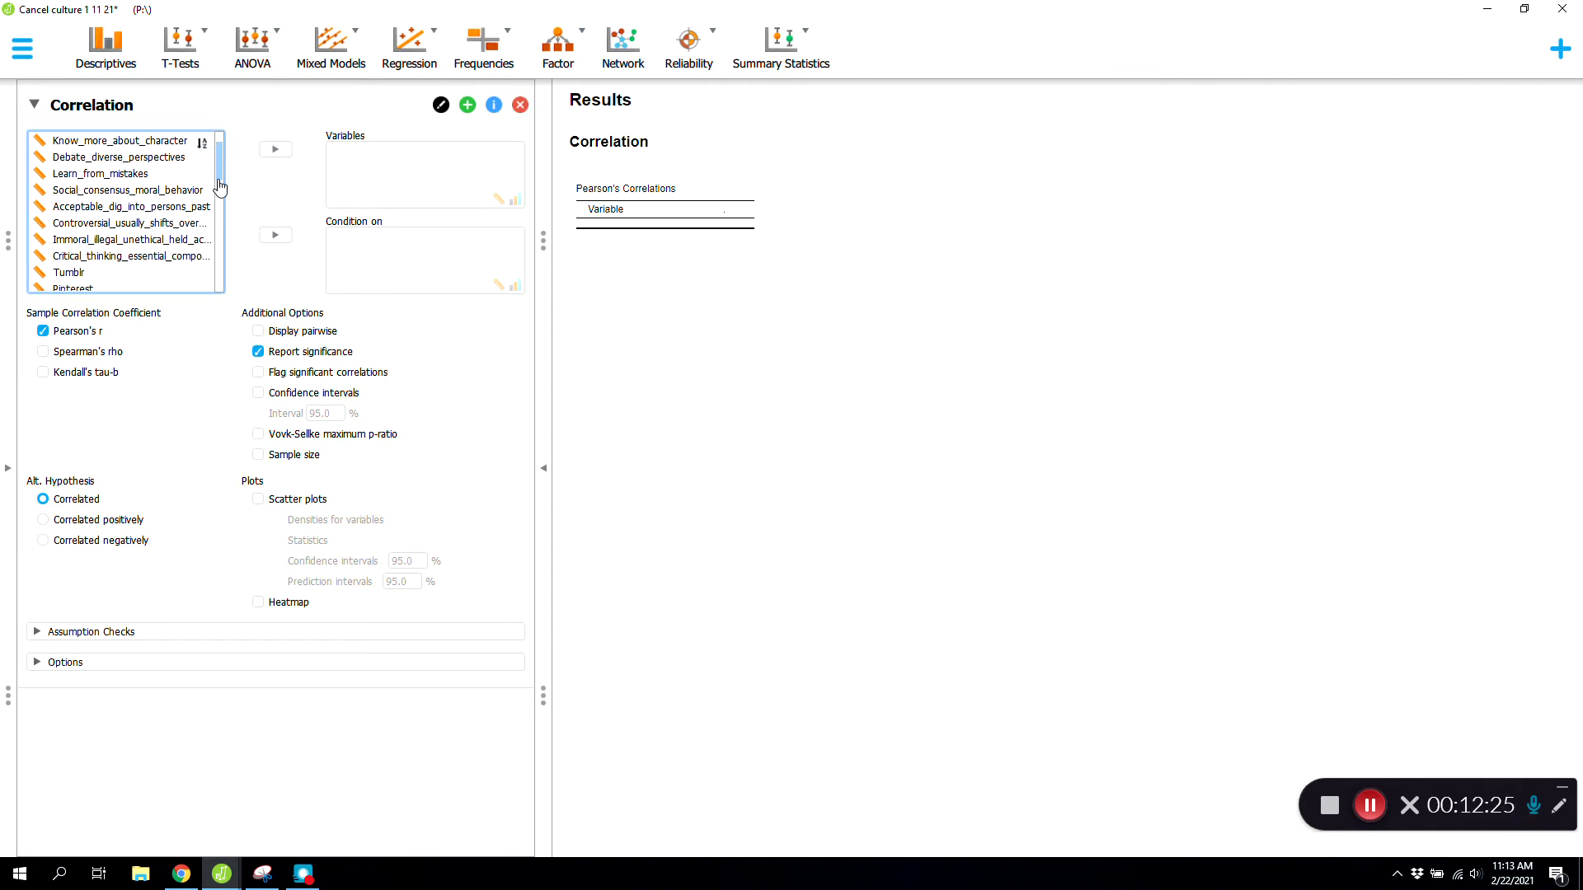
shift+click(115, 247)
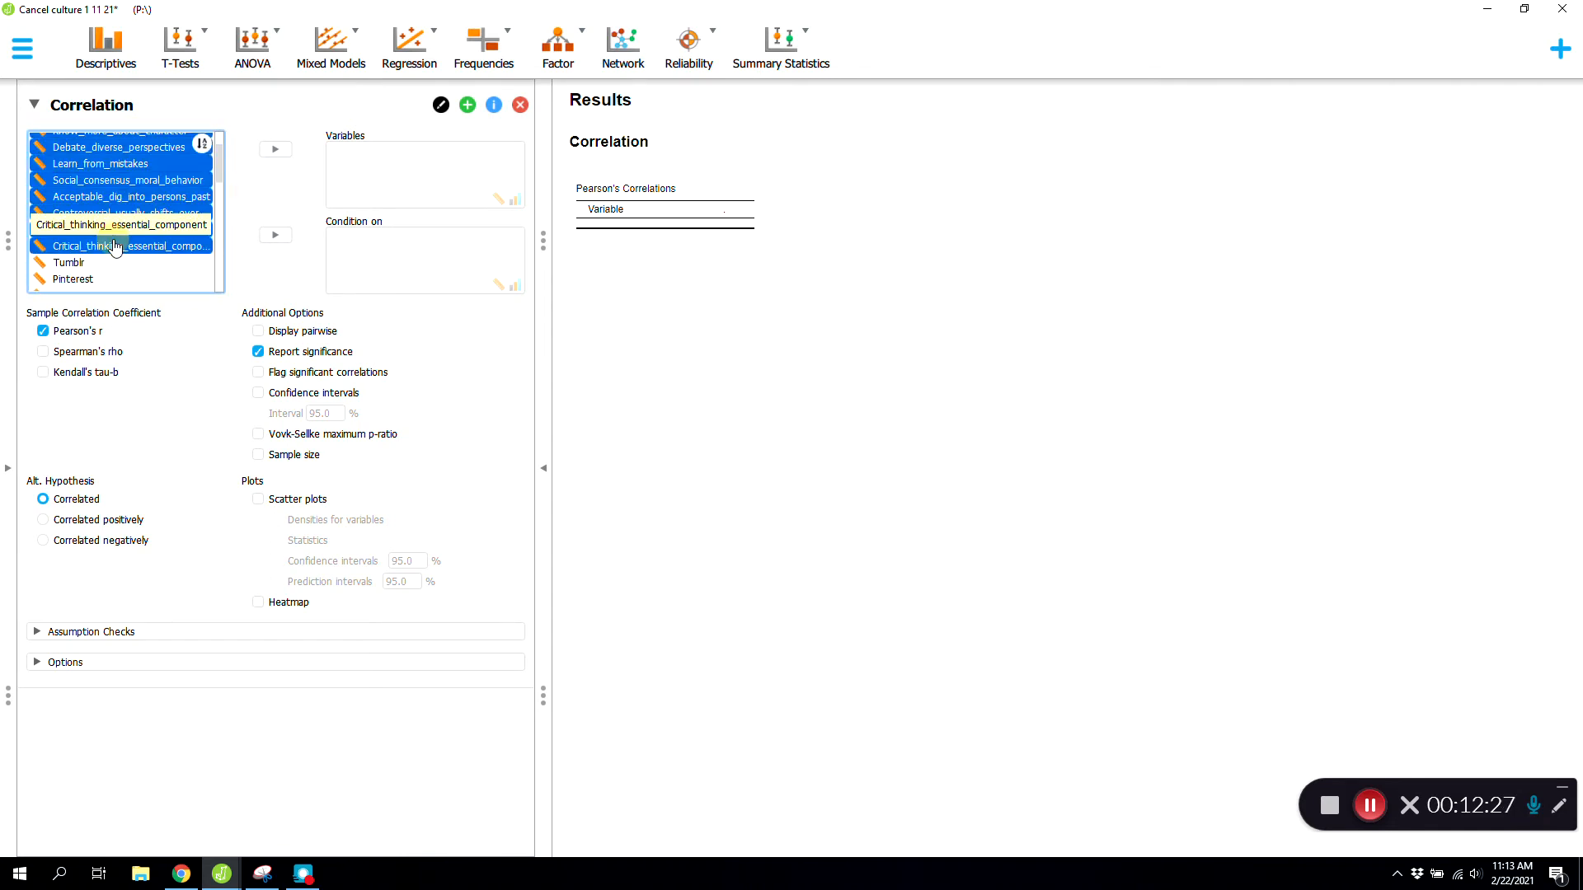
drag(115, 179, 398, 181)
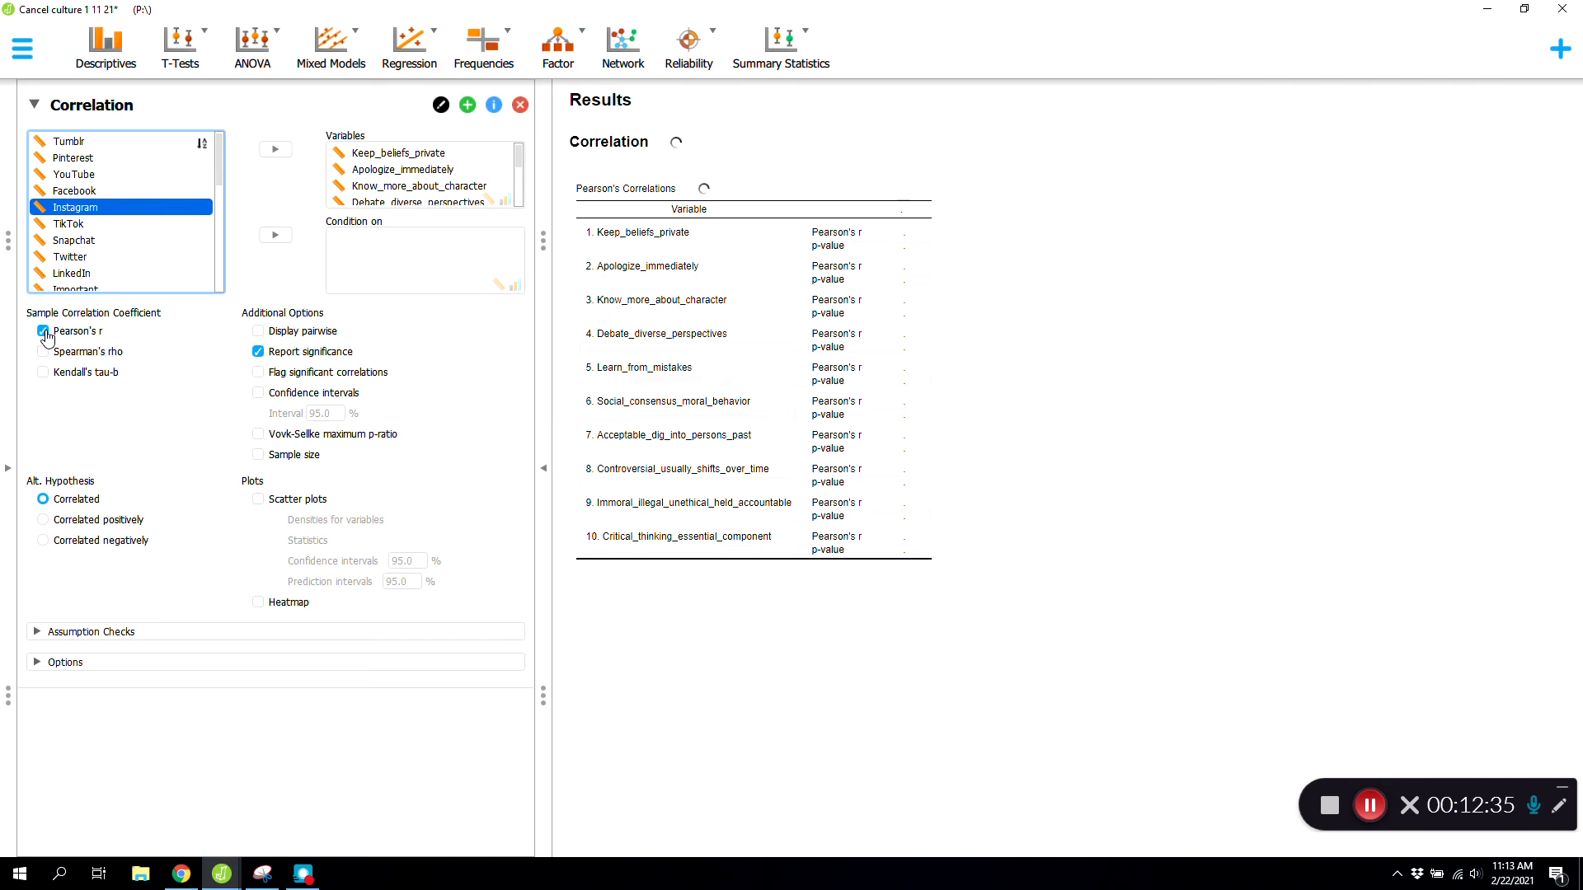
Show the Pearson's correlations as a pairwise table and examine all item pairs.
click(258, 332)
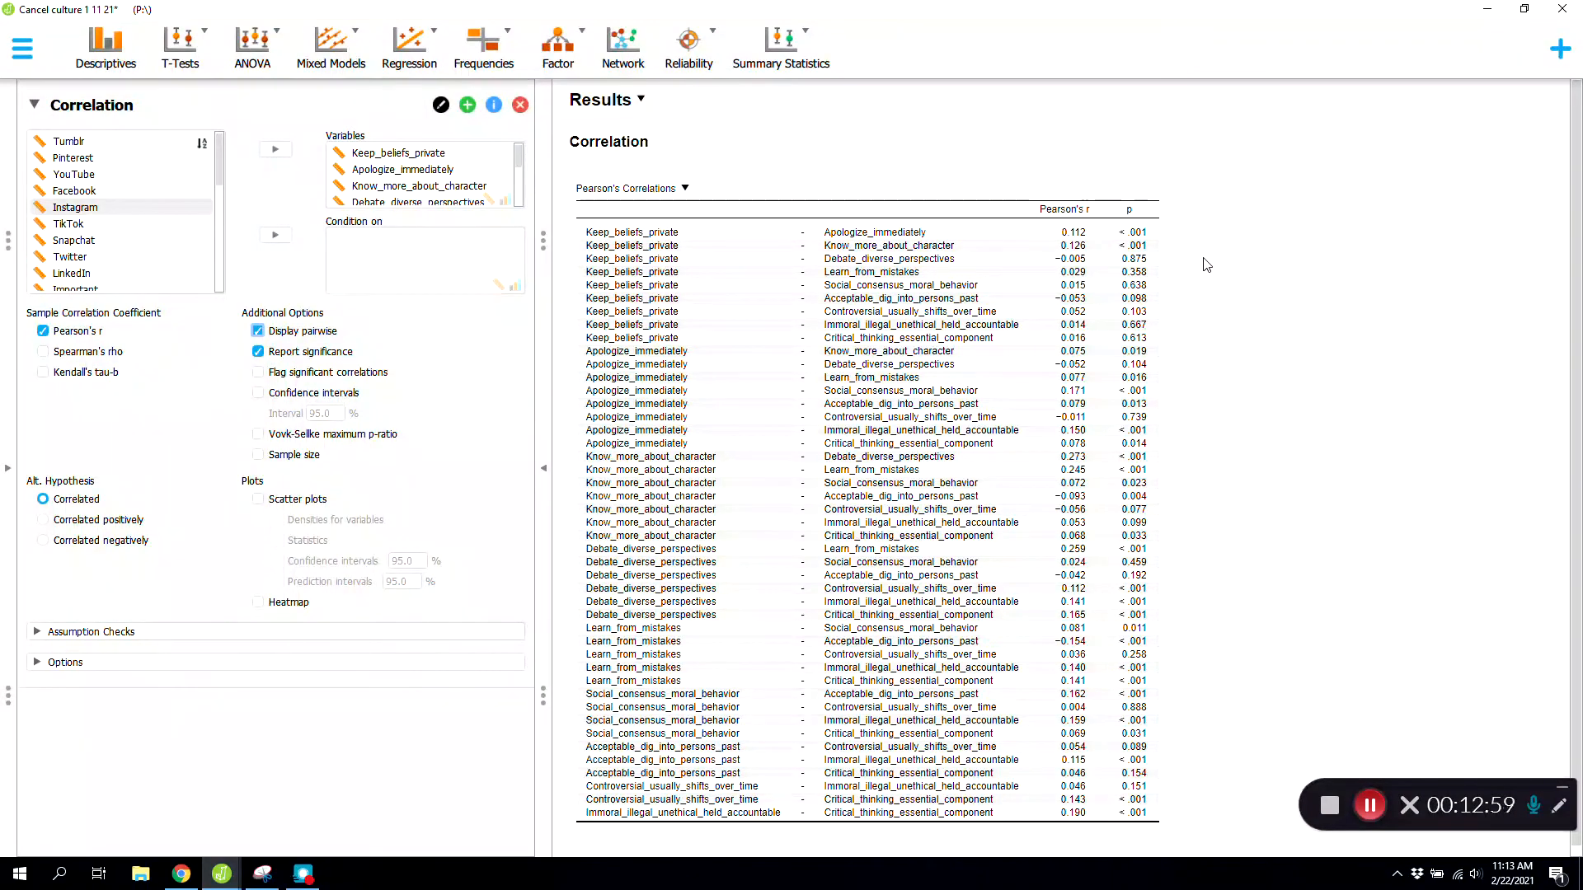
scroll(1206, 264, down, 1)
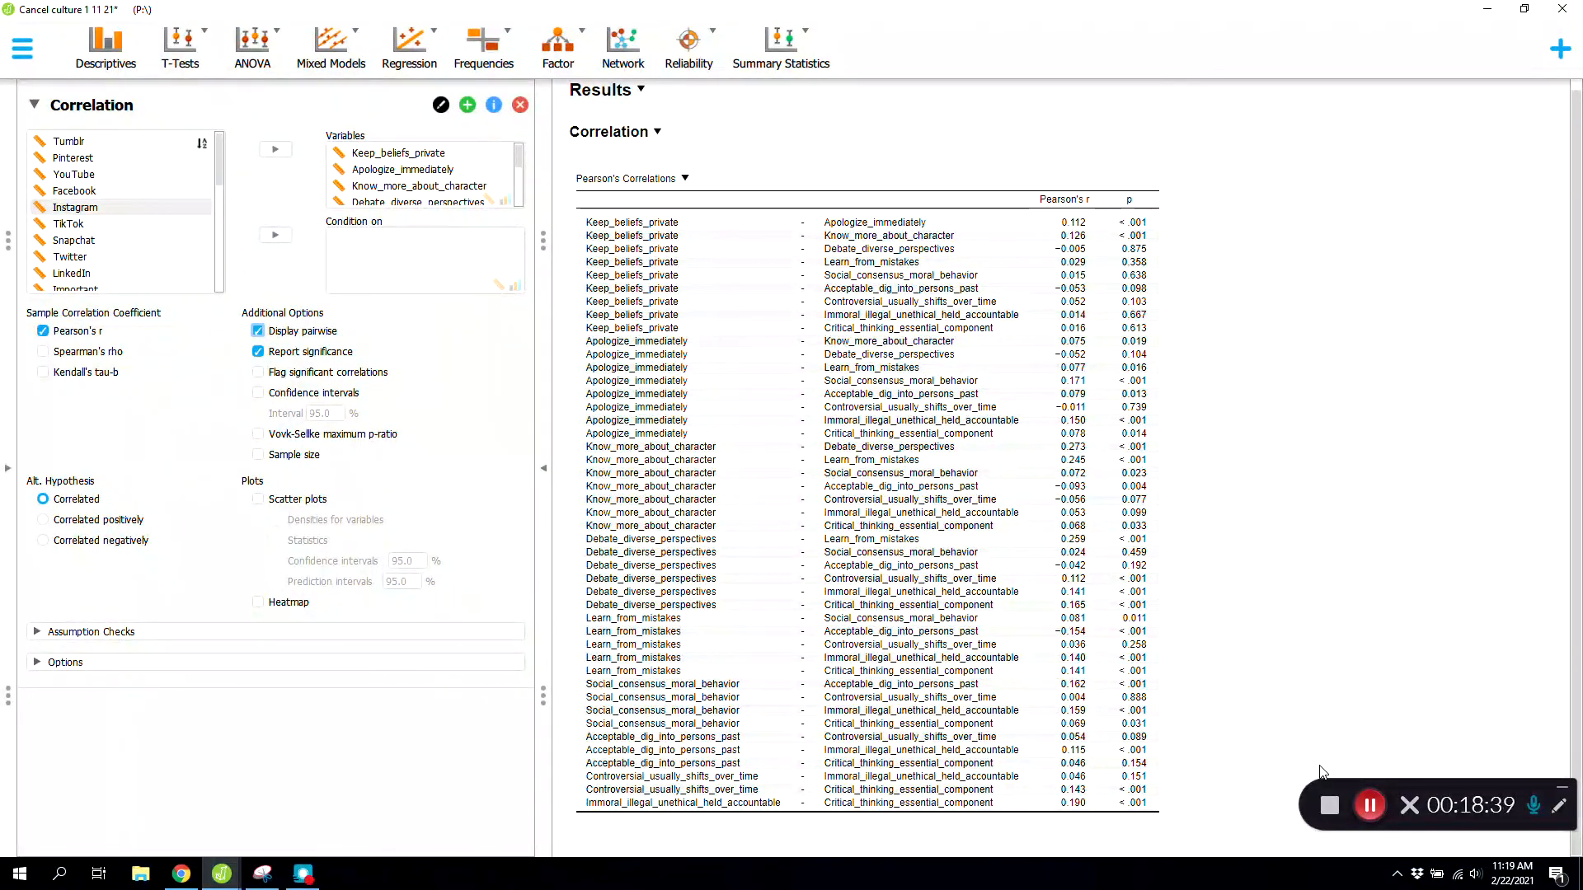
click(1369, 805)
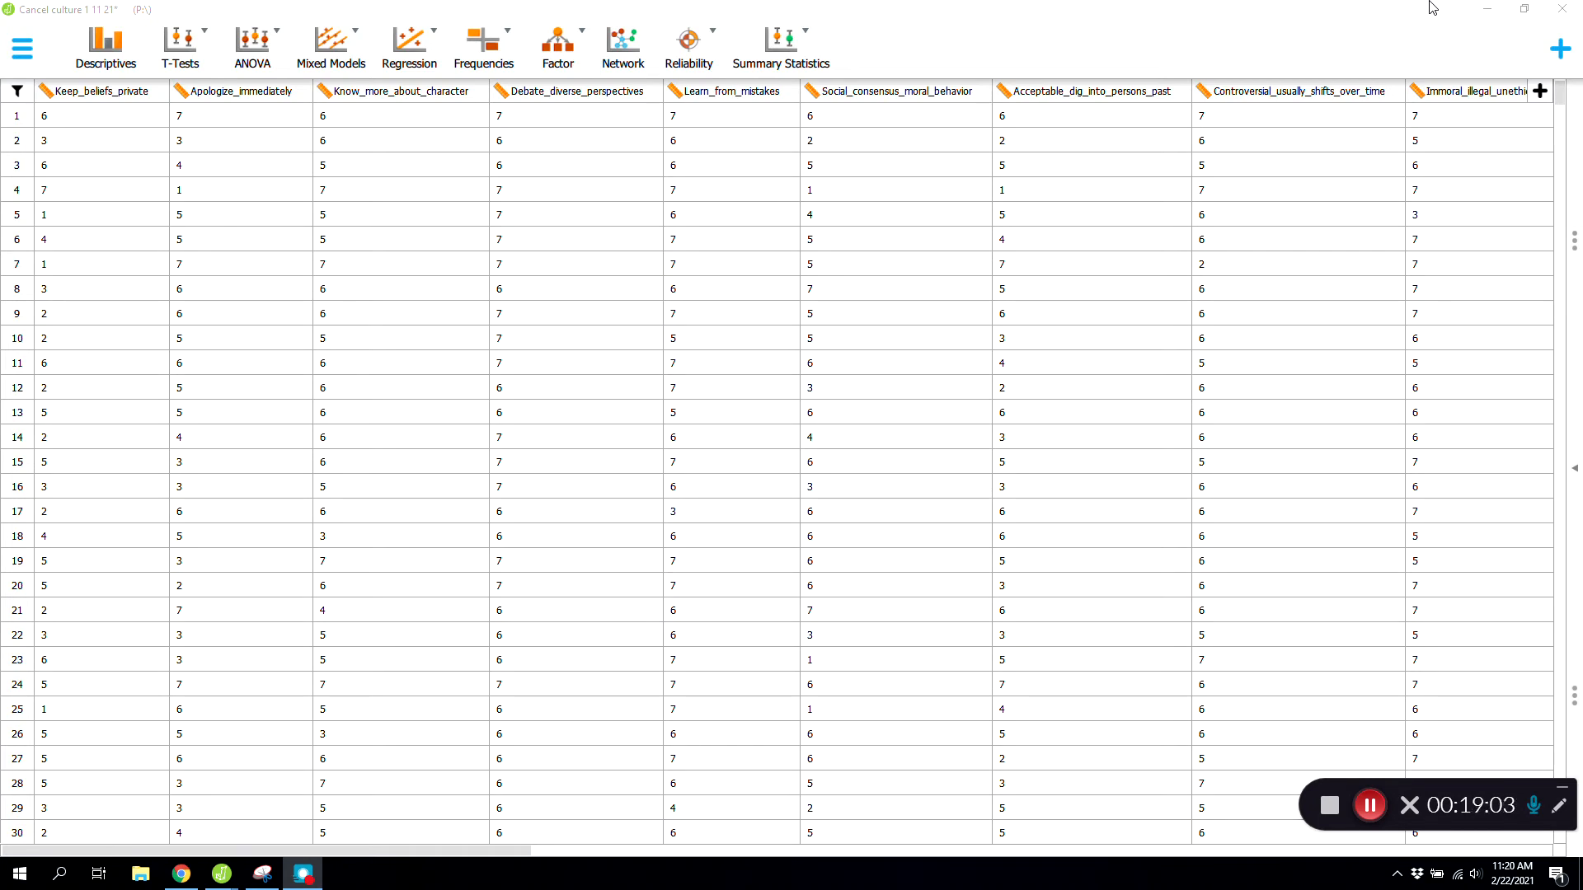
Create a Network analysis with the ten items from Keep_beliefs_private through Critical_thinking_essential_component as dependent variables.
click(624, 59)
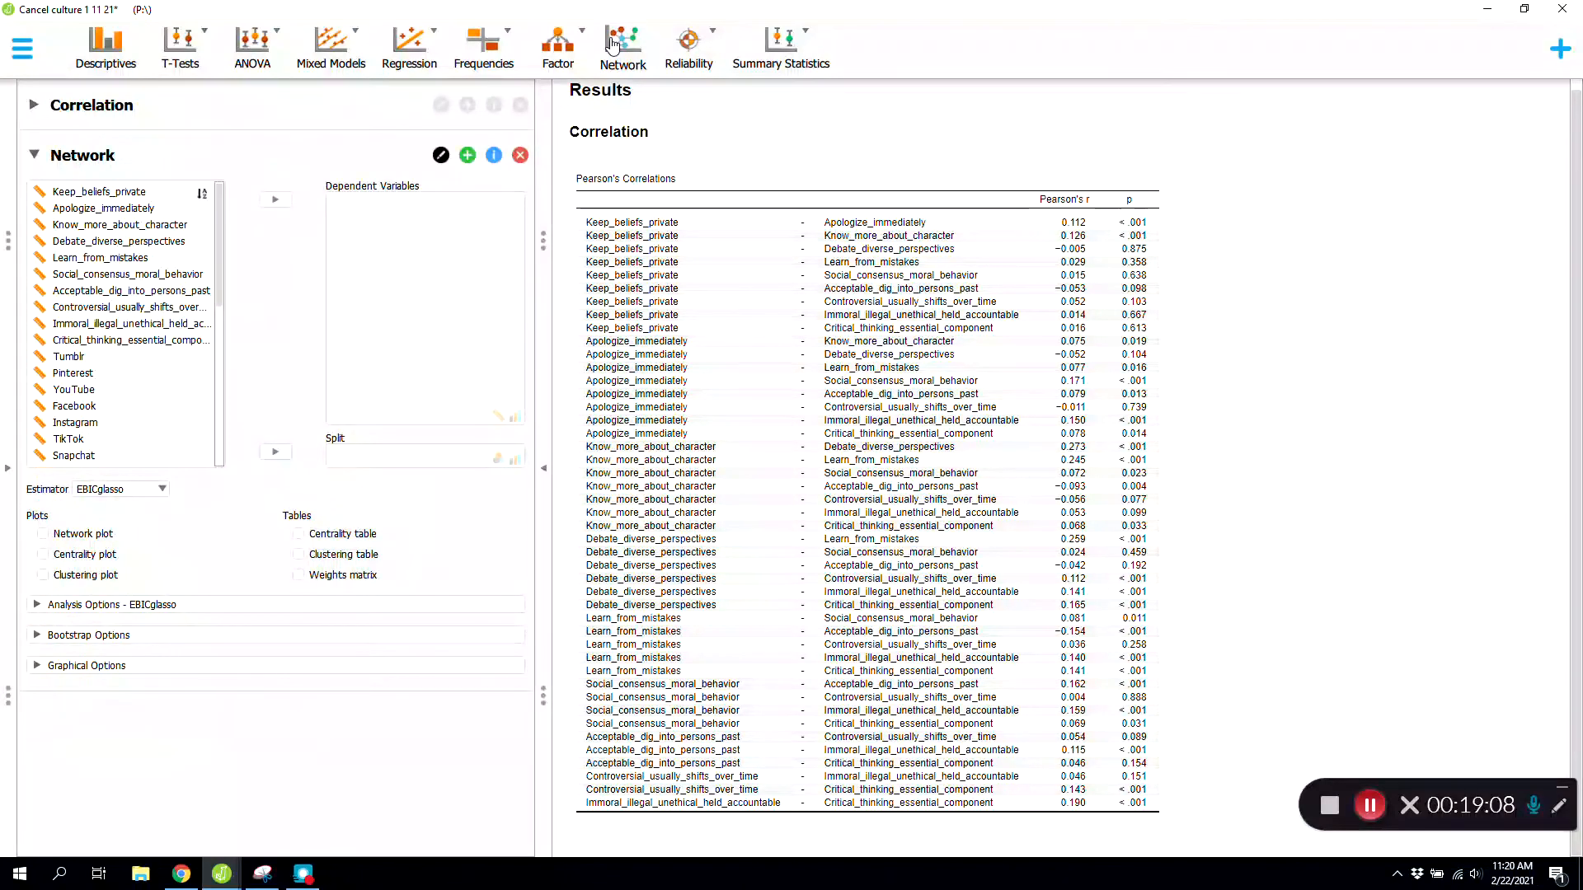
click(108, 195)
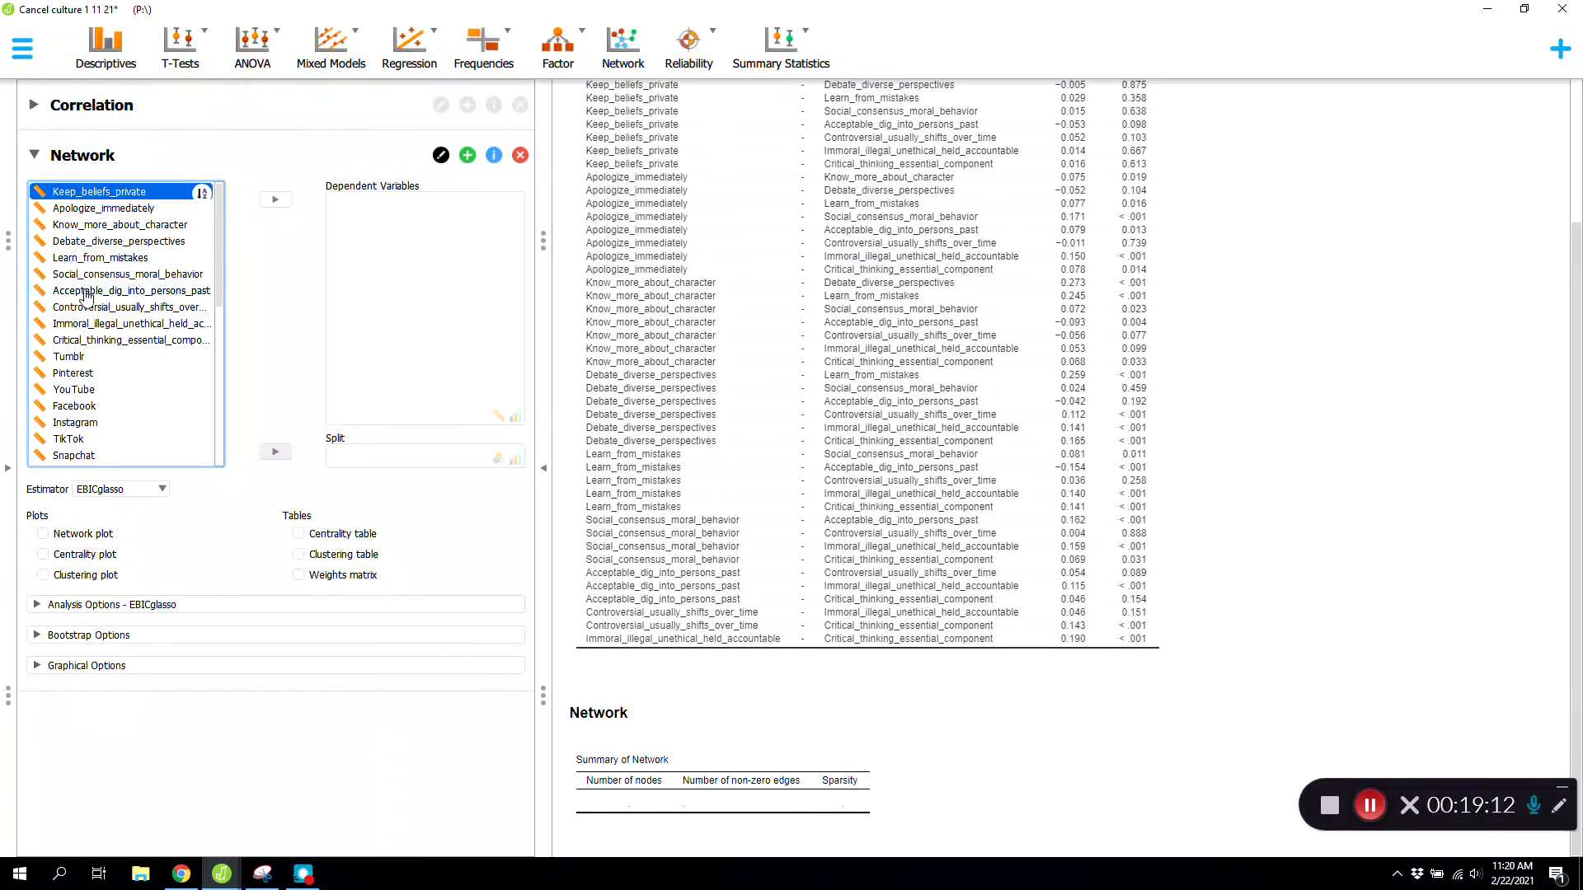
shift+click(109, 339)
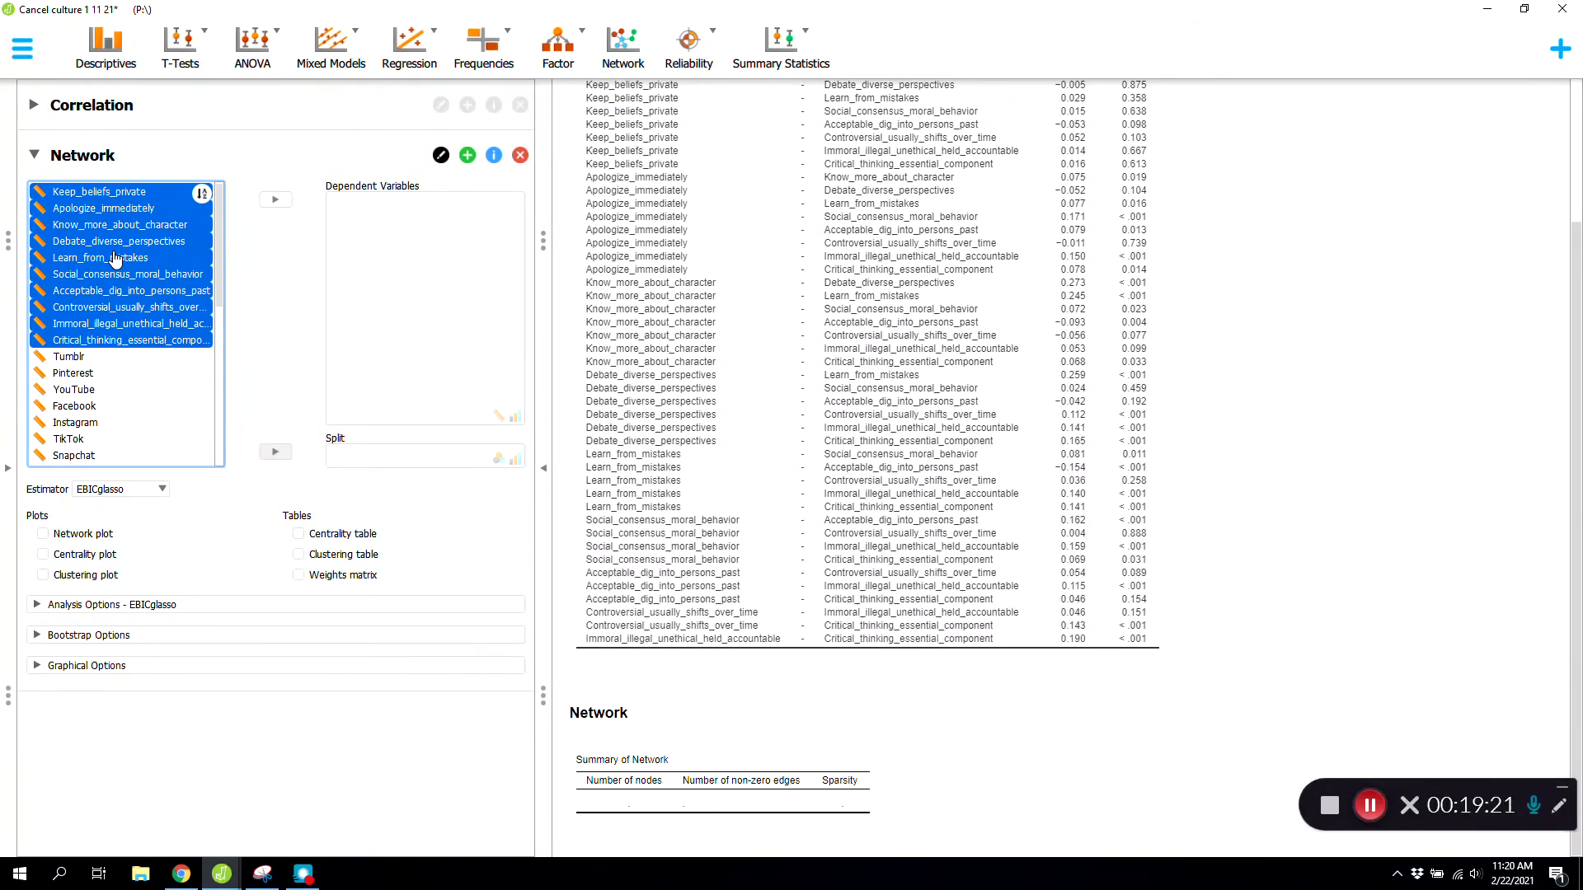
drag(115, 259, 445, 265)
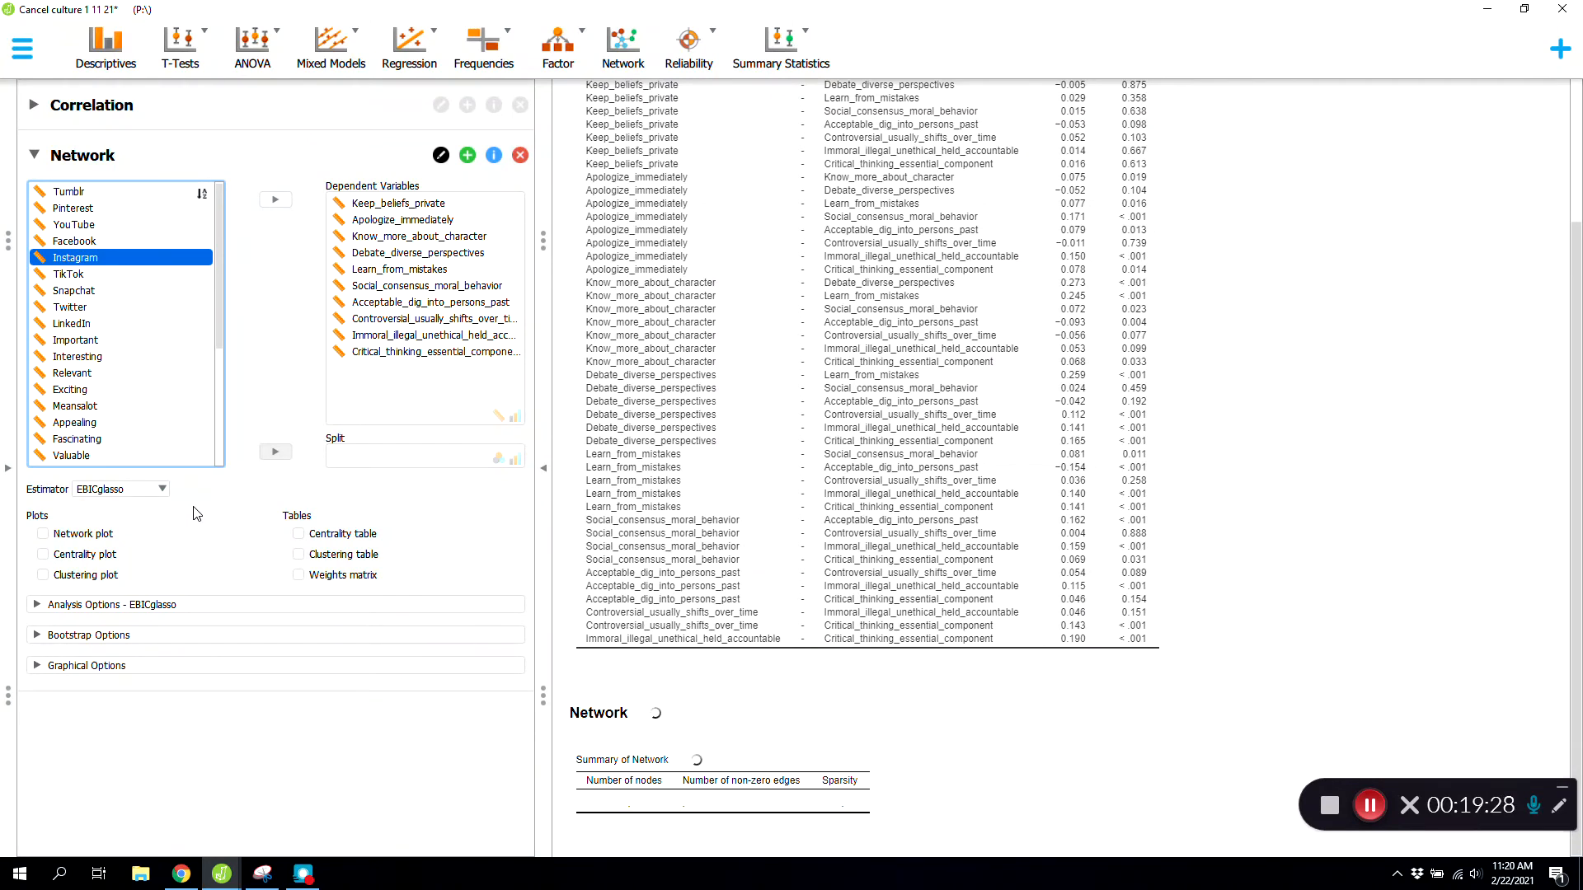
Set the network estimator to IsingFit and enable the network plot.
click(139, 492)
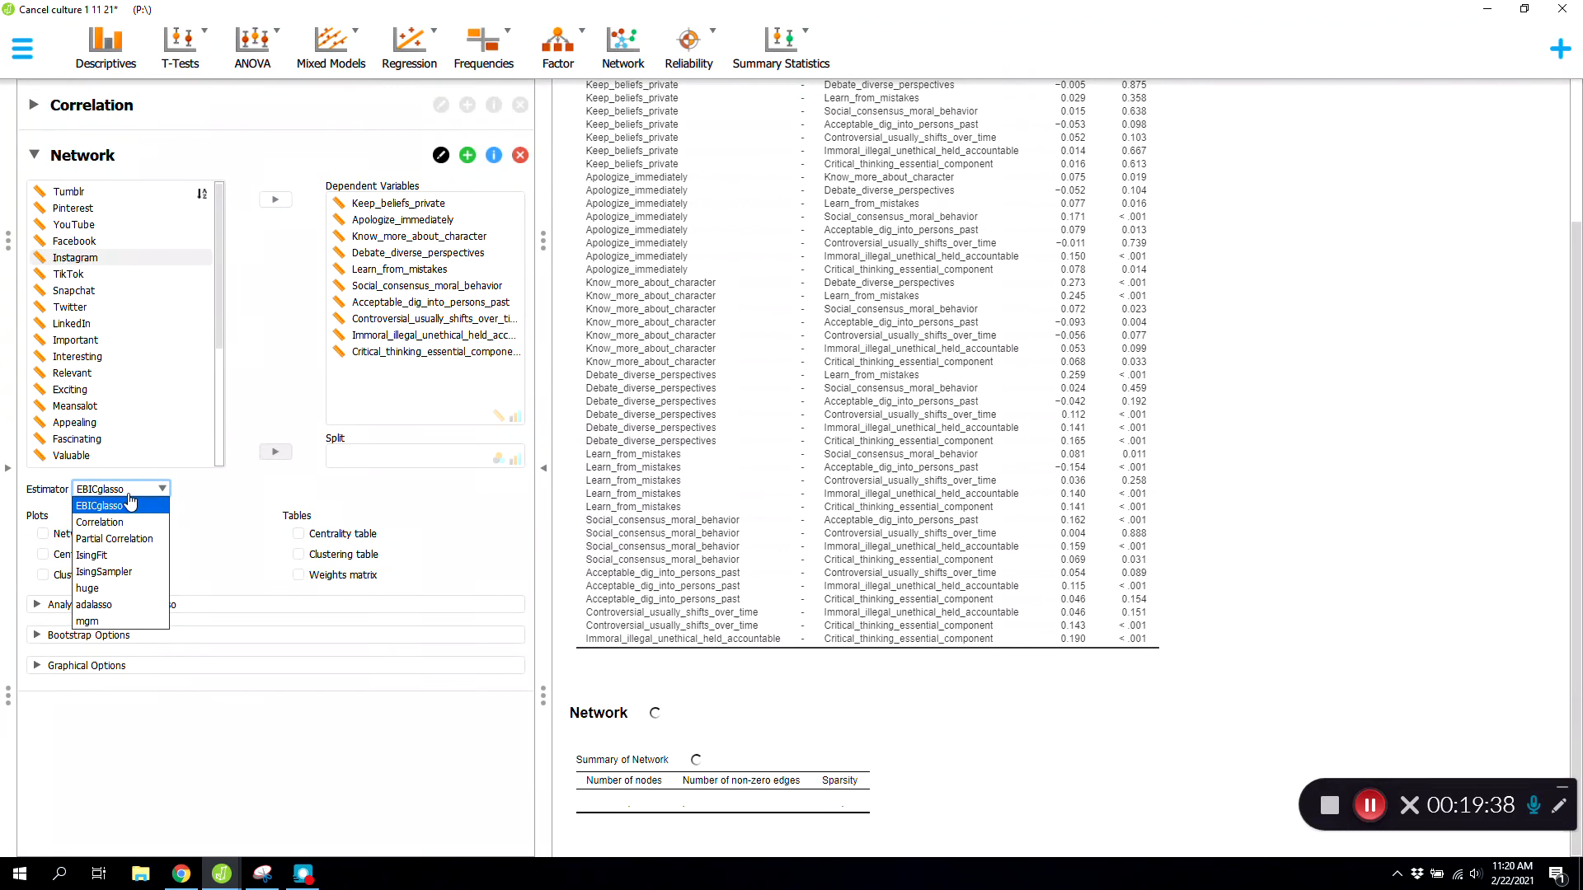
click(124, 558)
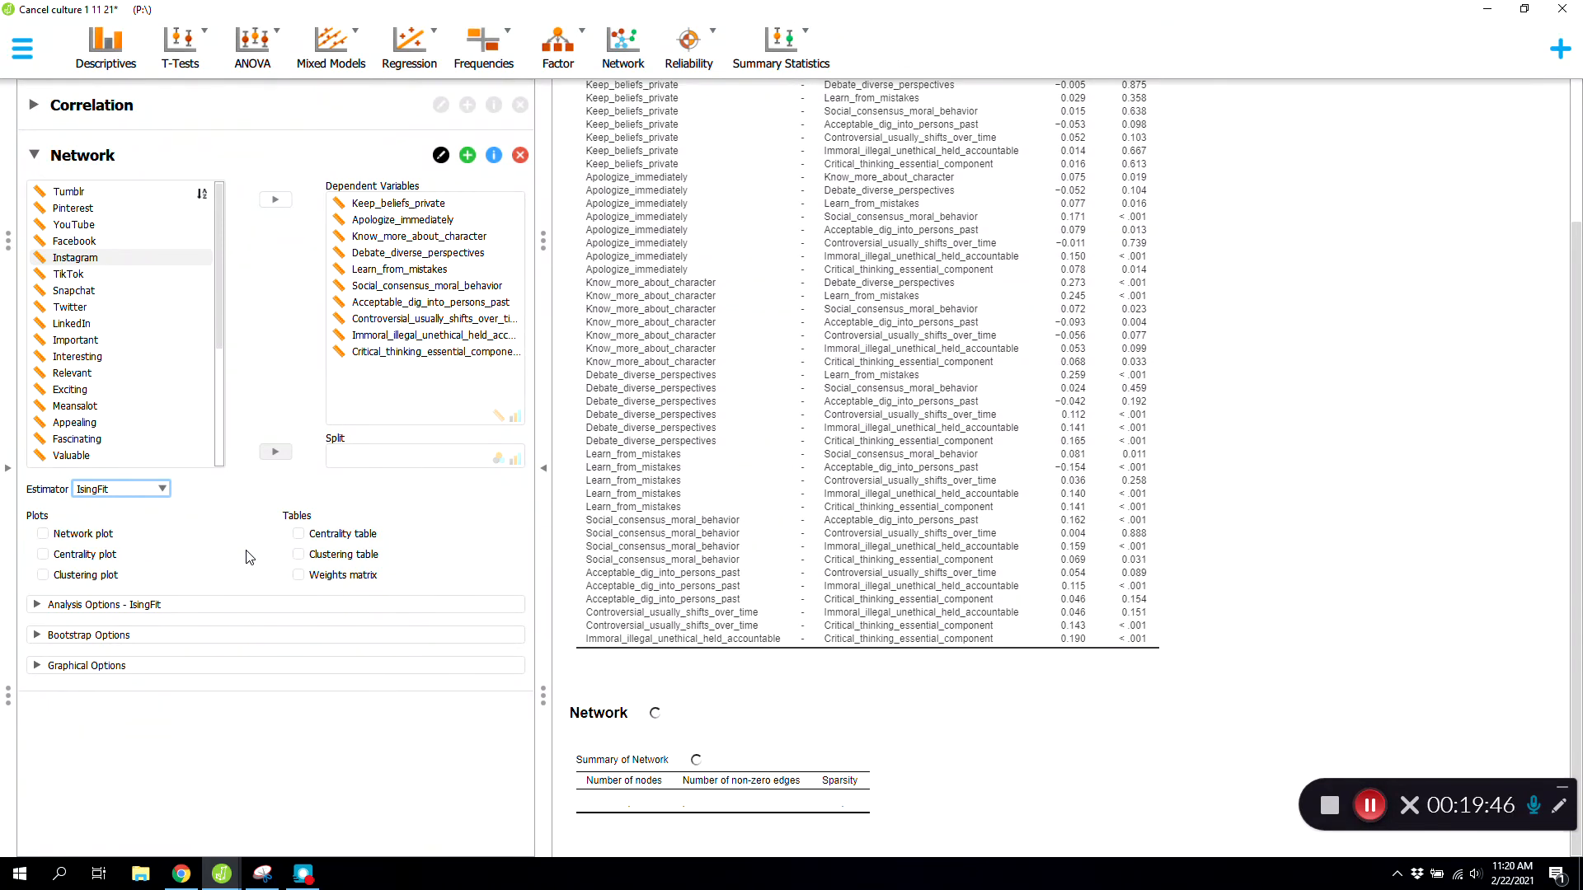
click(42, 535)
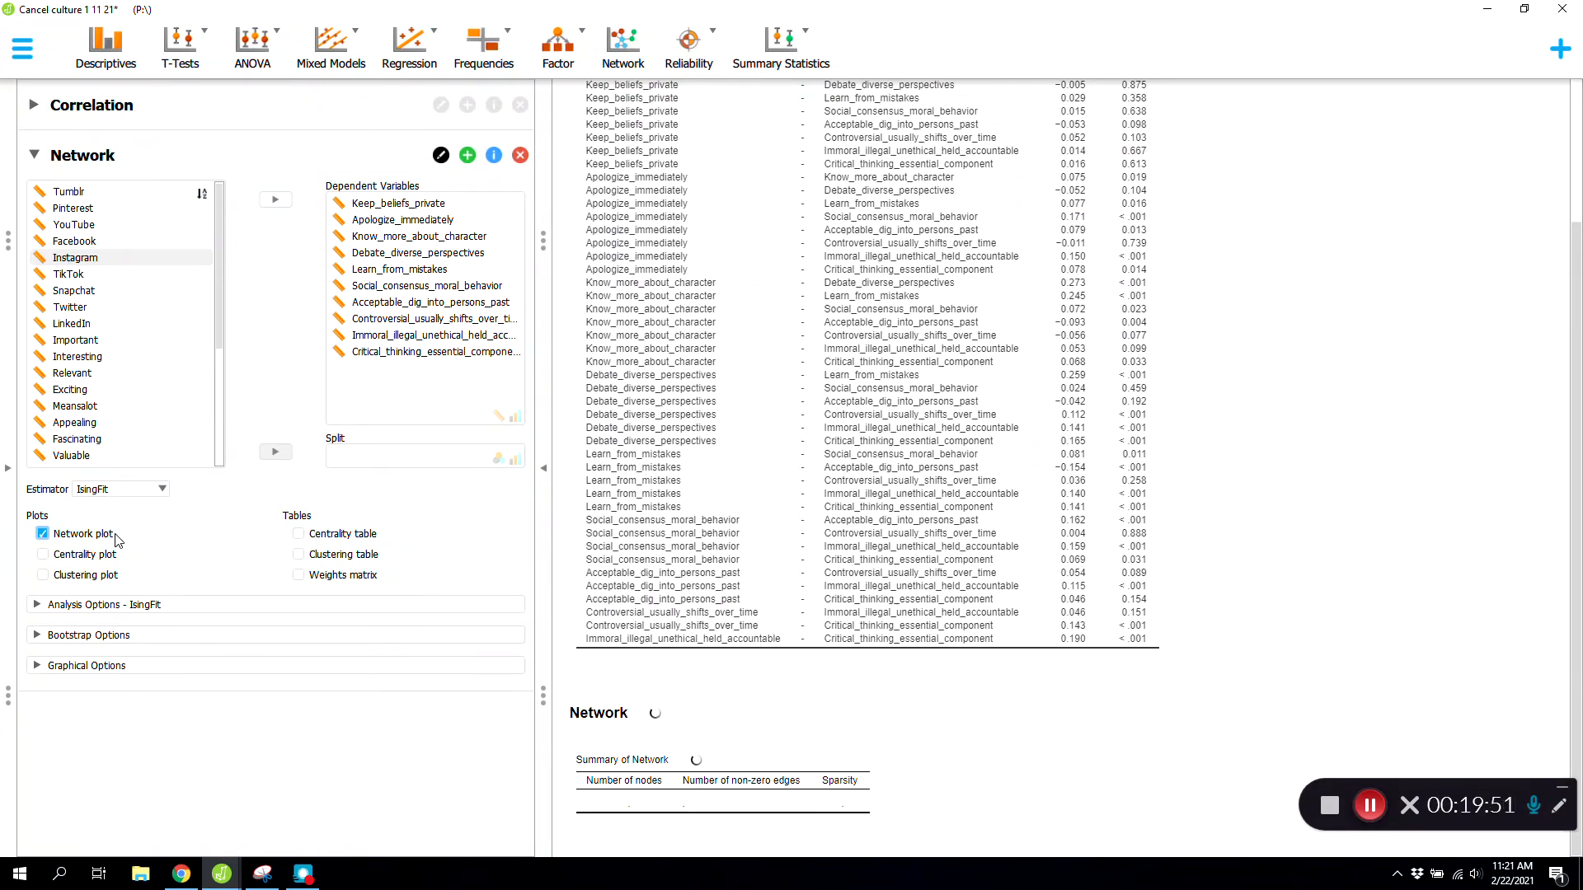
Show the variable names in the network plot's legend and set the legend to plot ratio to 1.3.
click(111, 667)
click(109, 632)
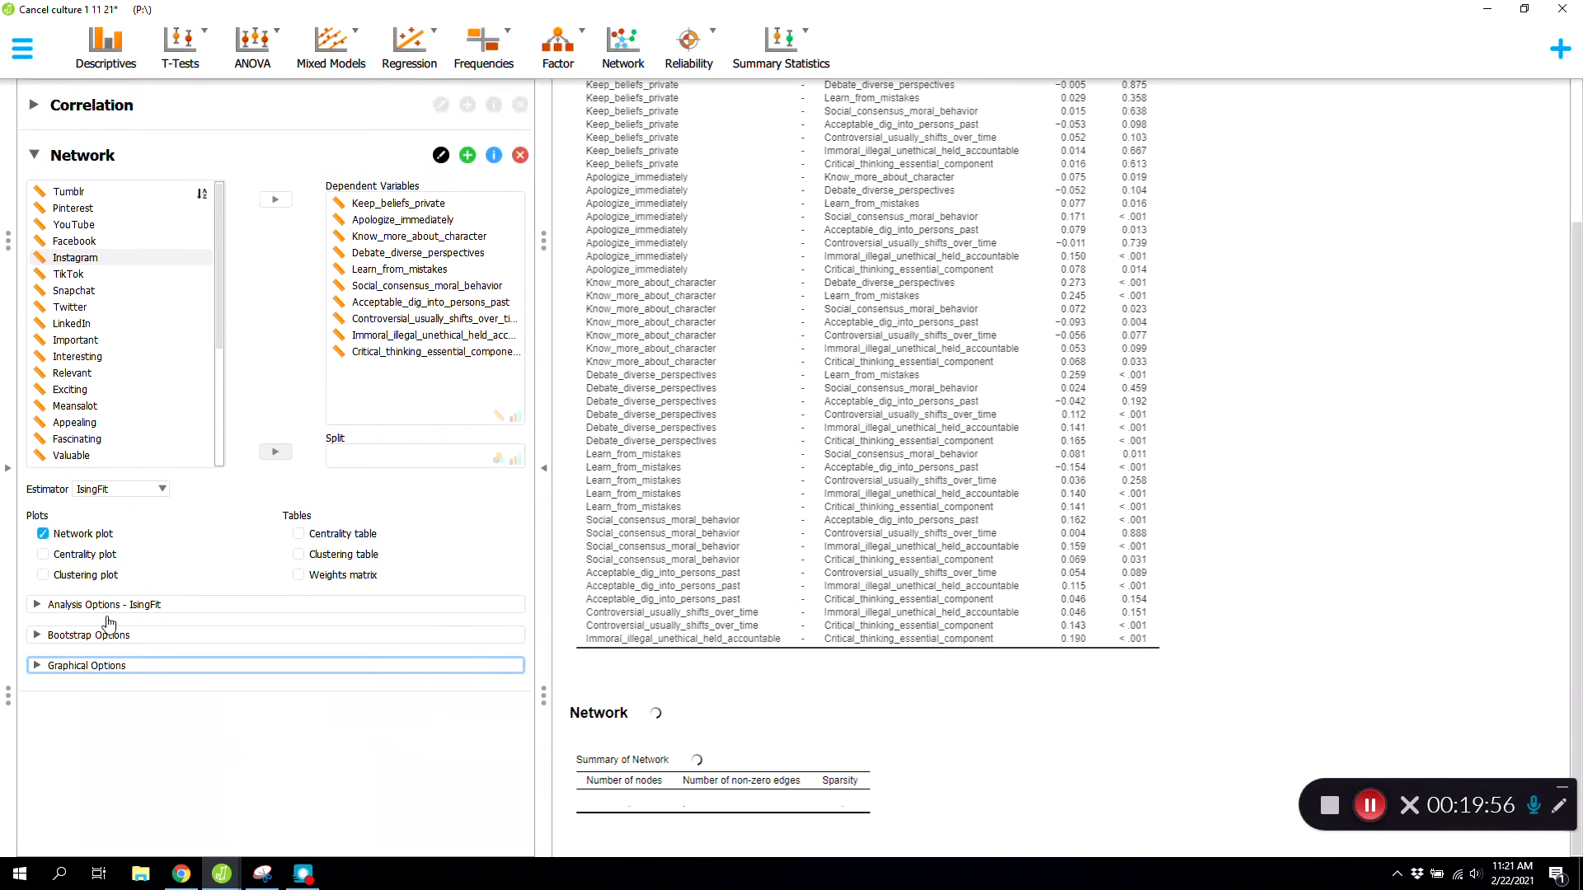
click(112, 667)
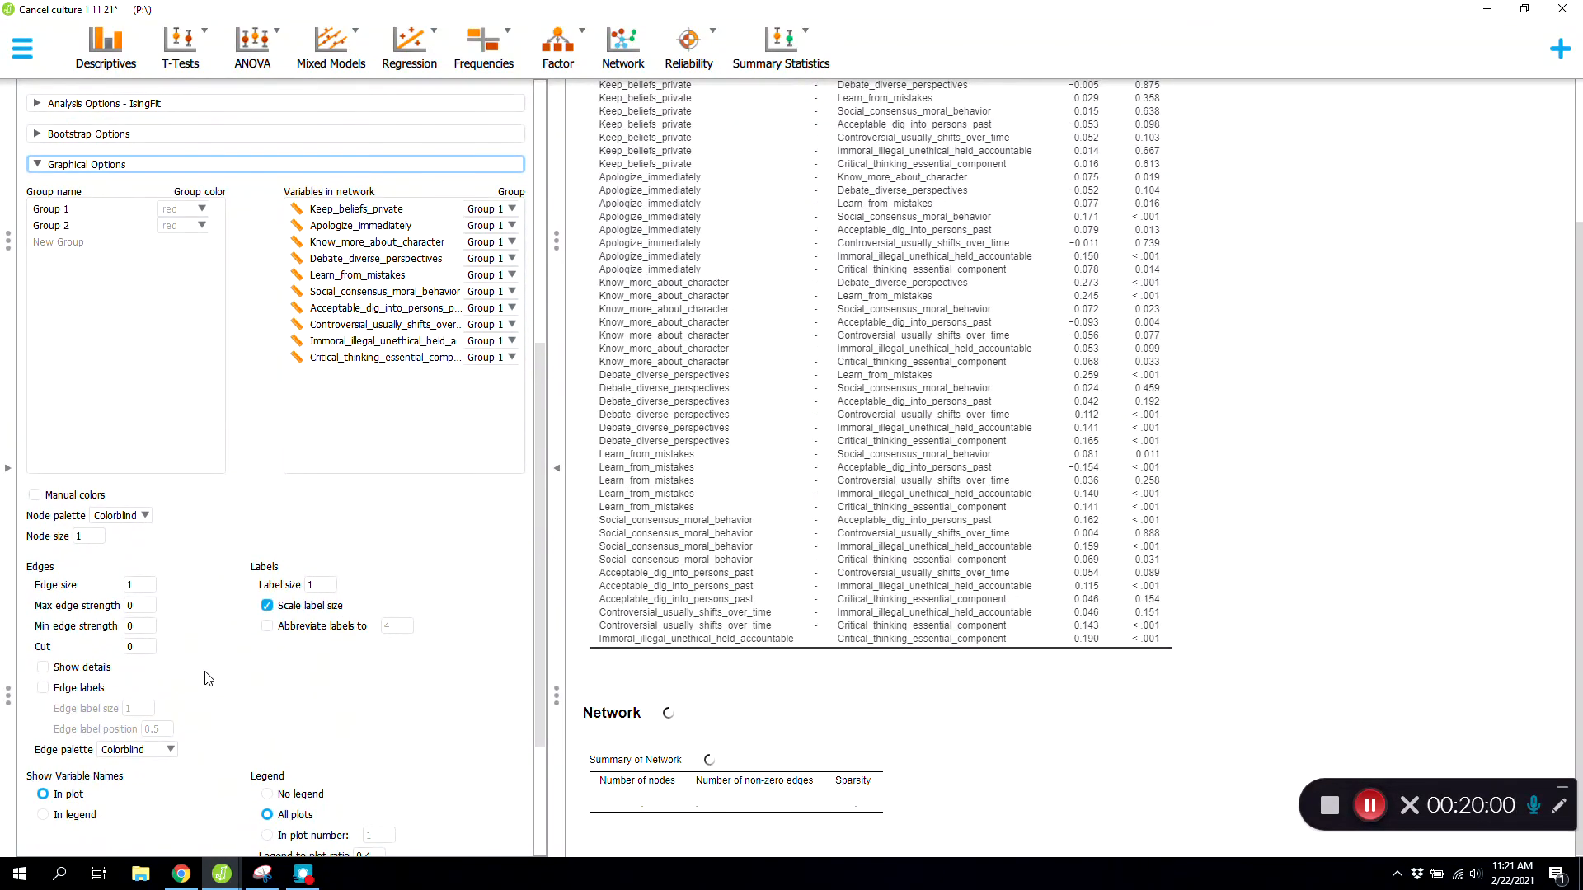
scroll(194, 657, down, 2)
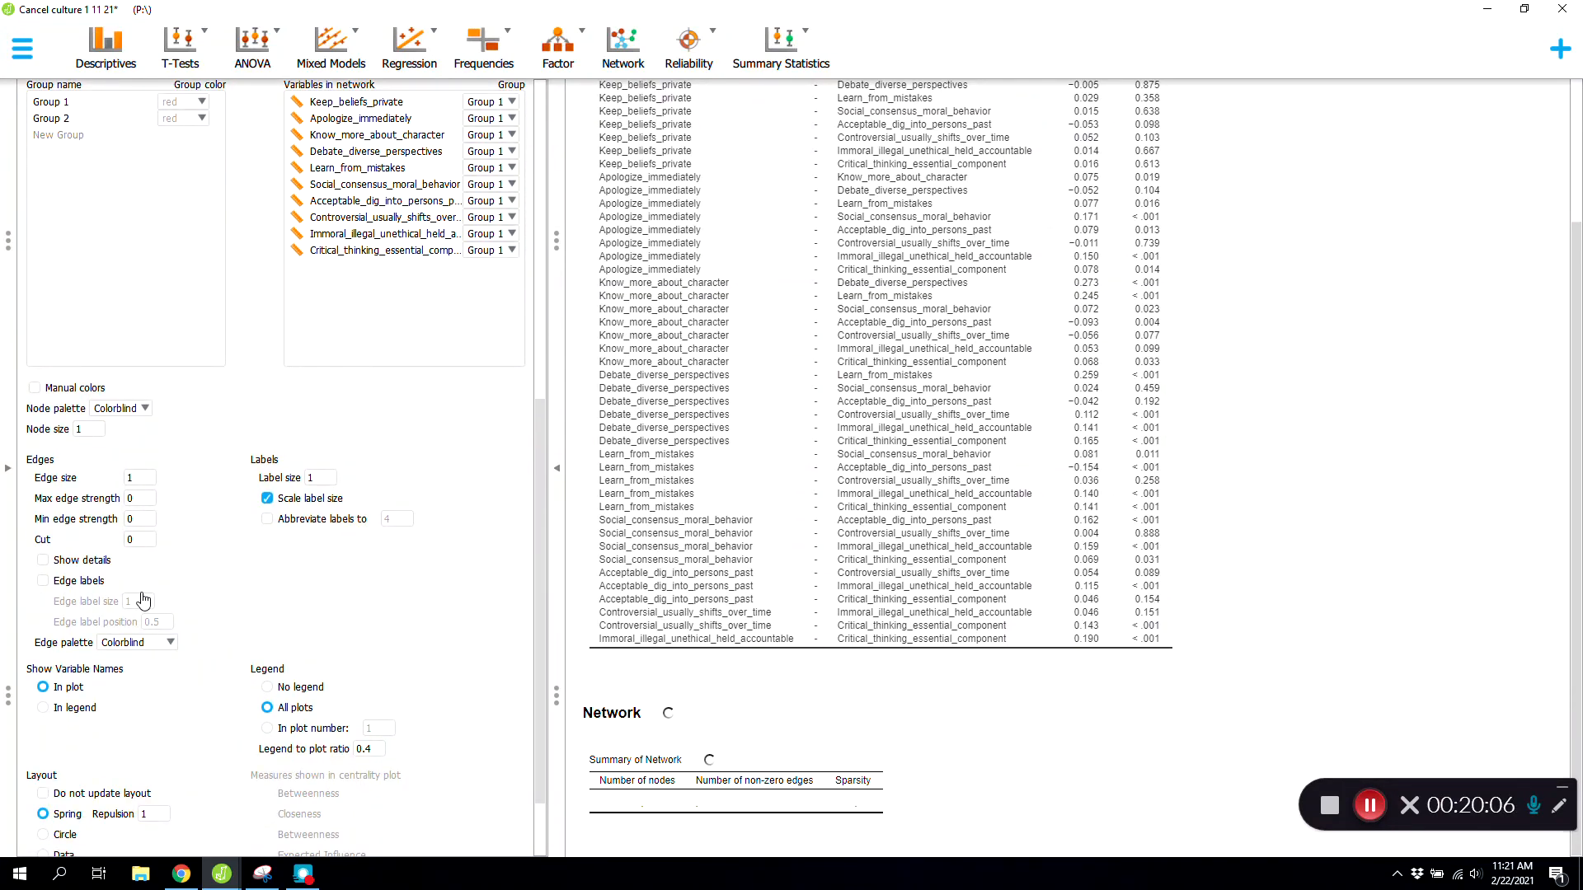
scroll(47, 714, down, 2)
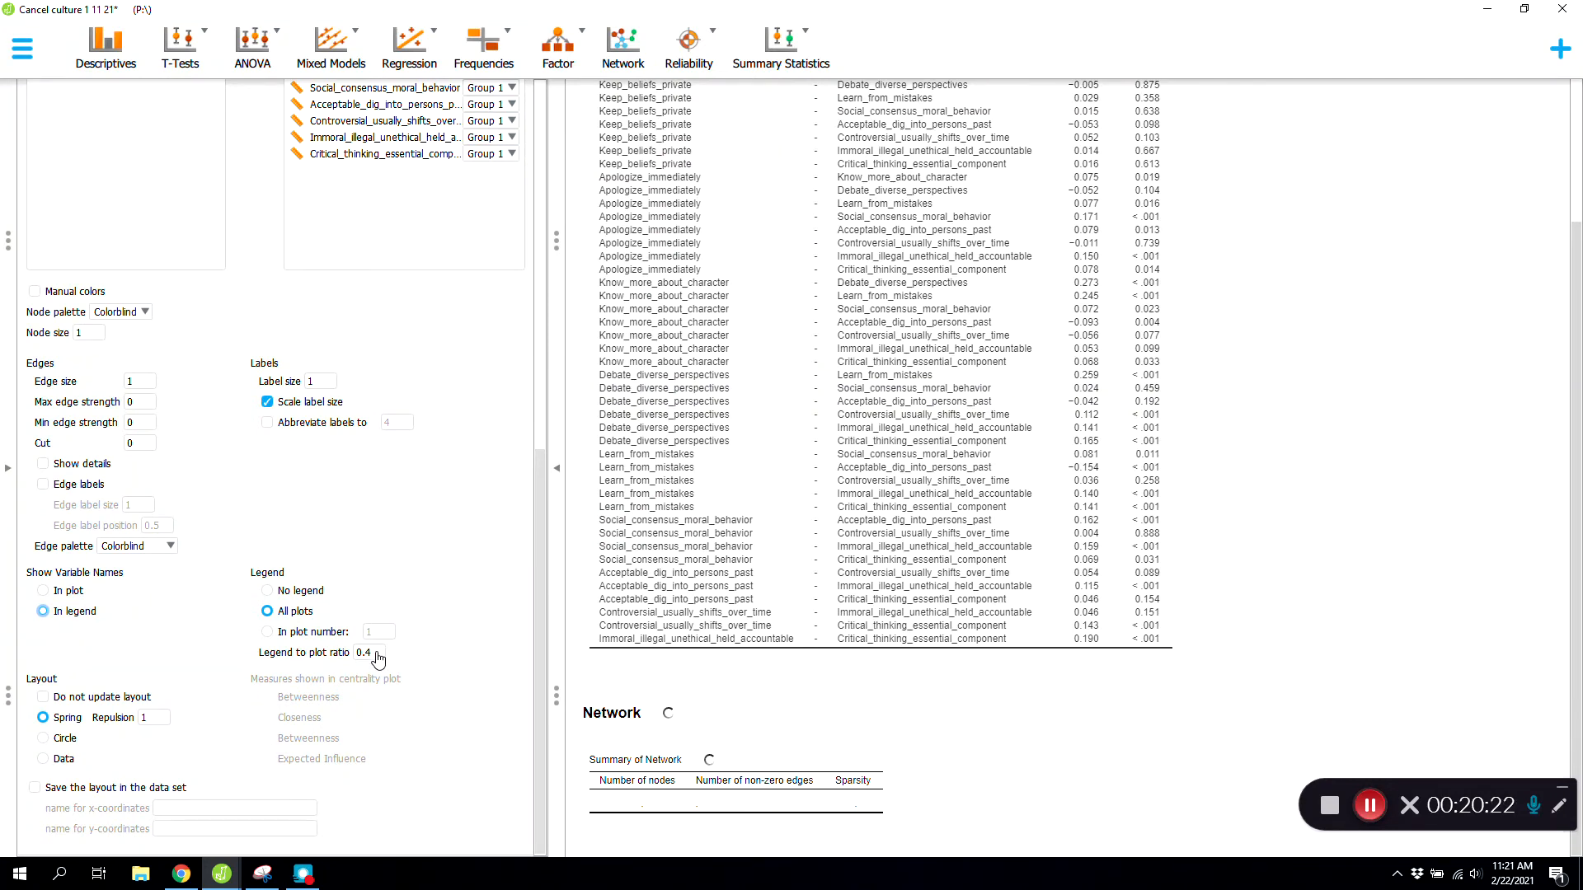
click(376, 655)
key(BackSpace)
text(1.3)
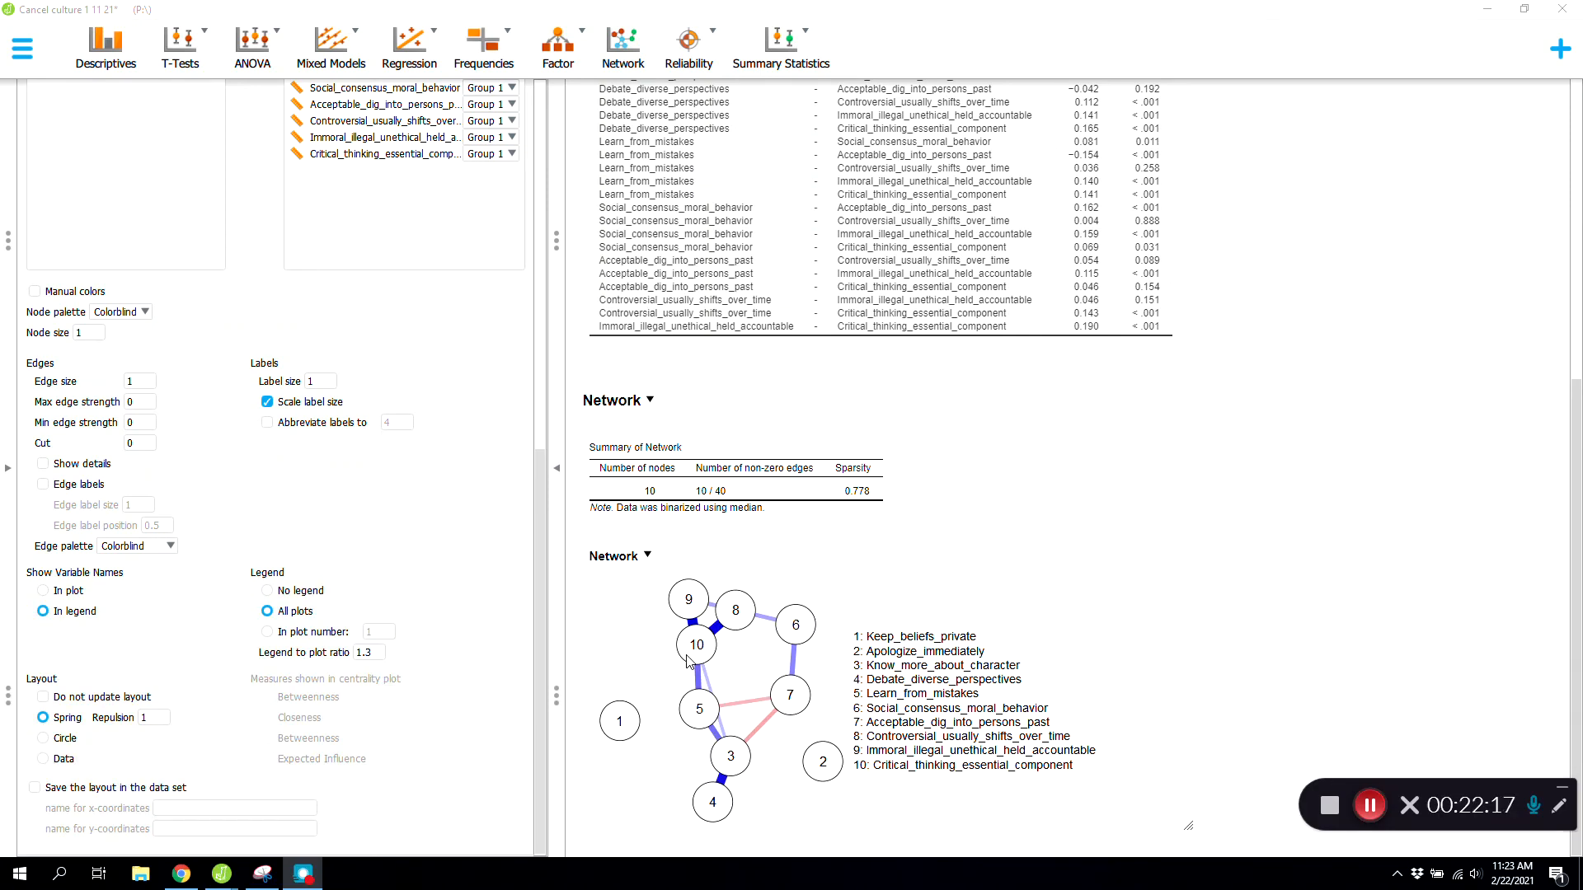
click(731, 619)
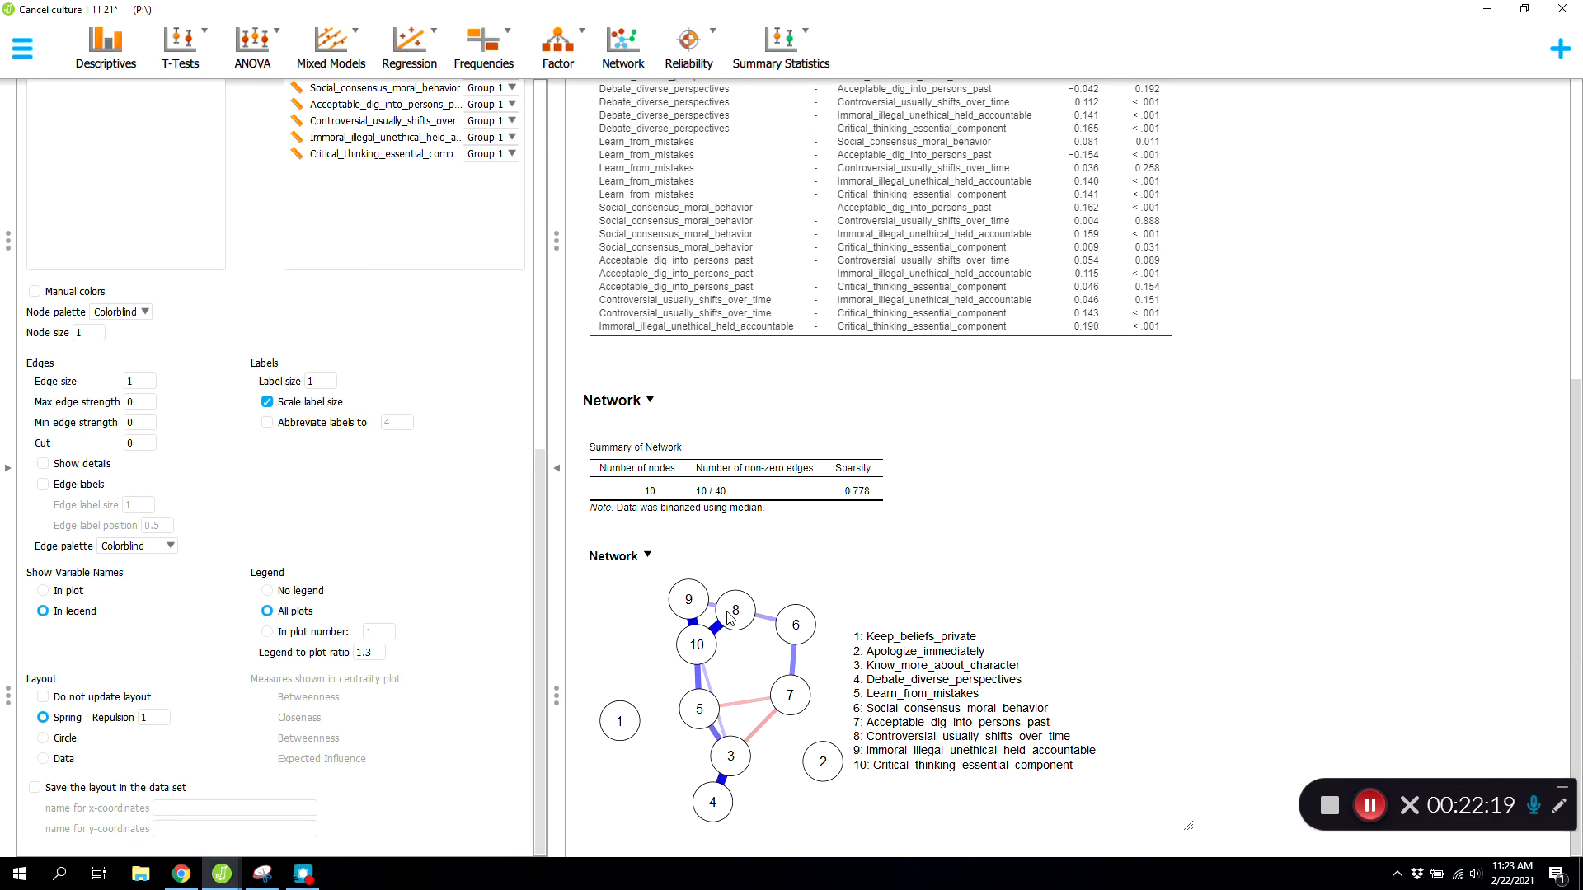